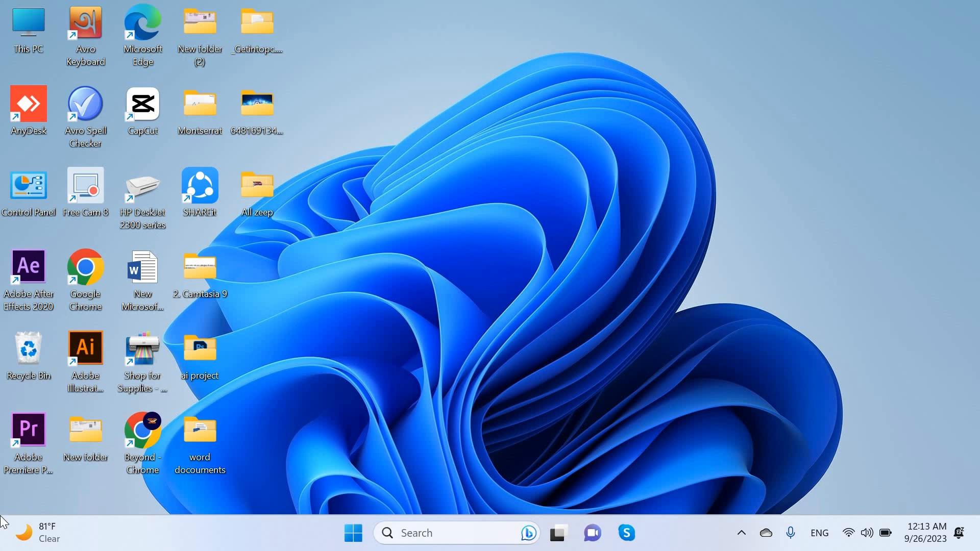
- Open Google Chrome with the Person 1 profile and maximize the browser window
double_click(83, 274)
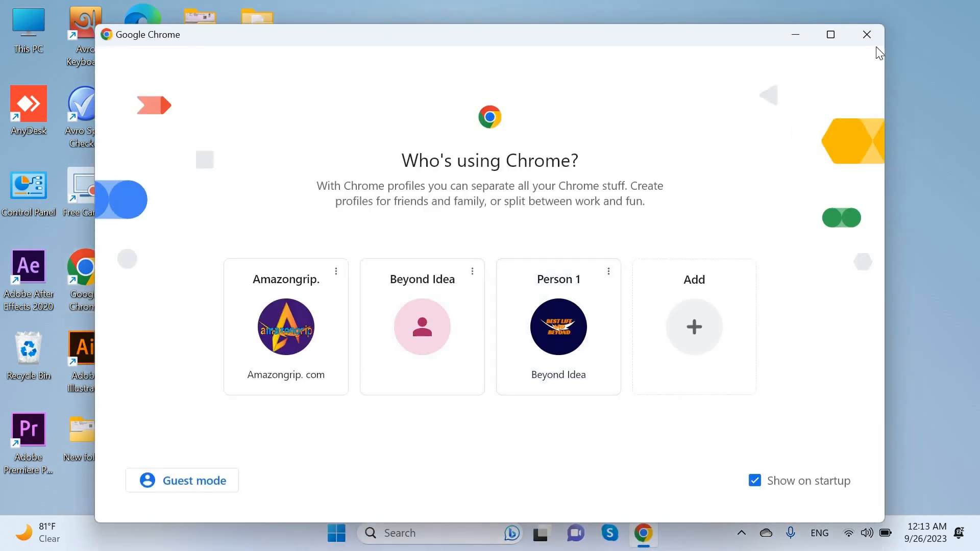
left_click(570, 337)
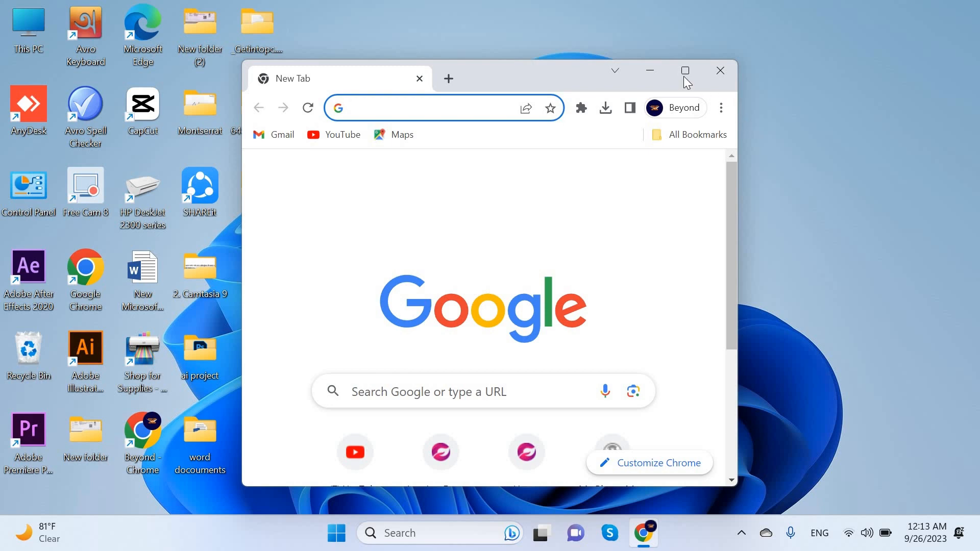
left_click(684, 75)
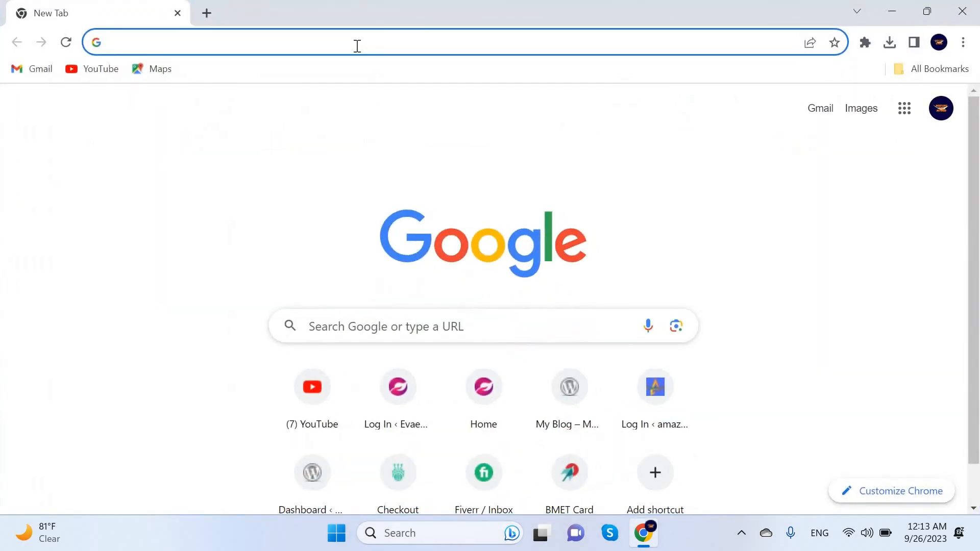
- Search Google for "google analytics" using the address bar suggestion
left_click(357, 46)
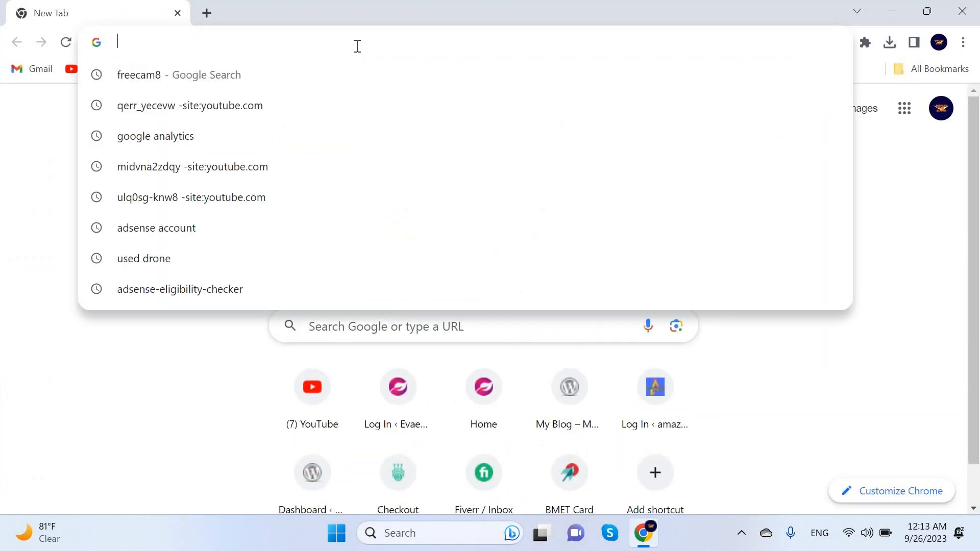
type("gooo")
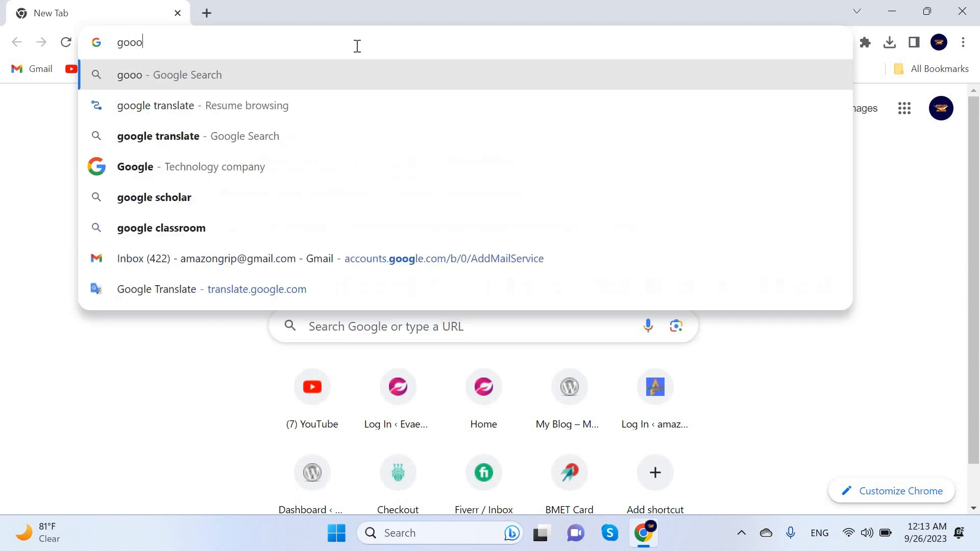
key("BackSpace")
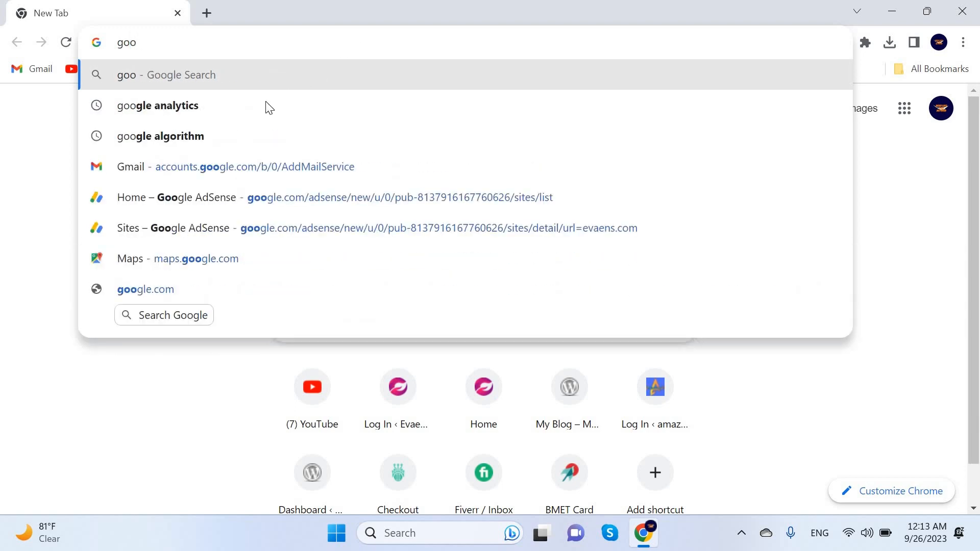
key("Down")
key("Return")
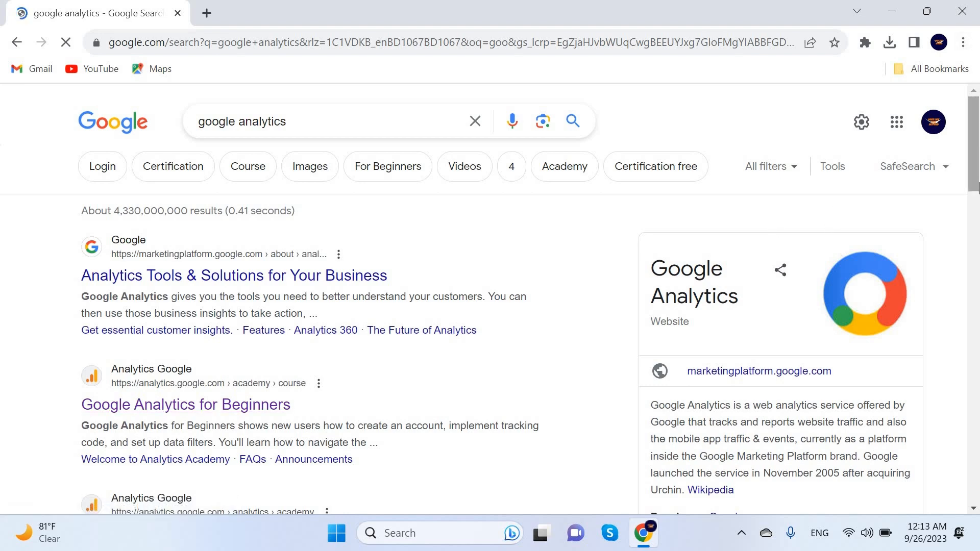
- Open the Google Analytics Academy page from the search results
left_click_drag(973, 156, 977, 208)
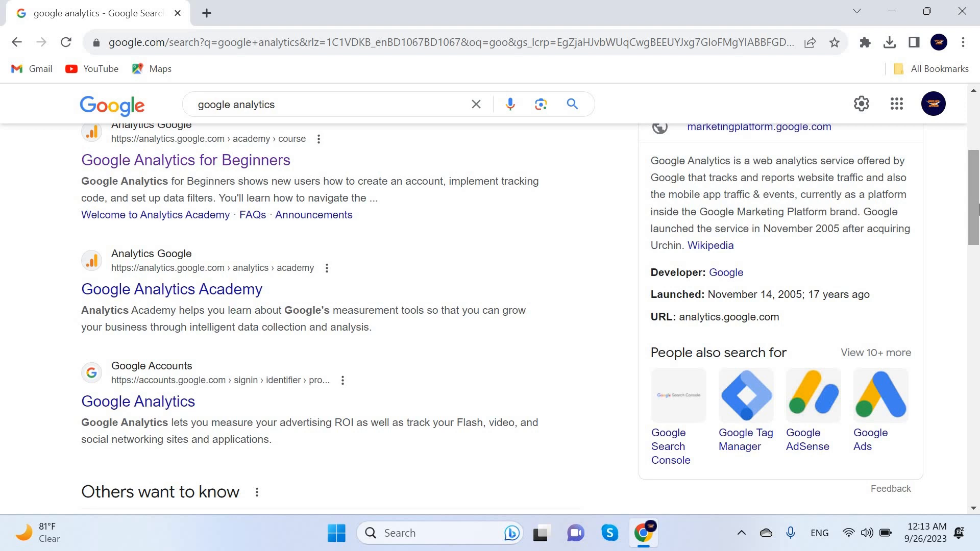
left_click(168, 300)
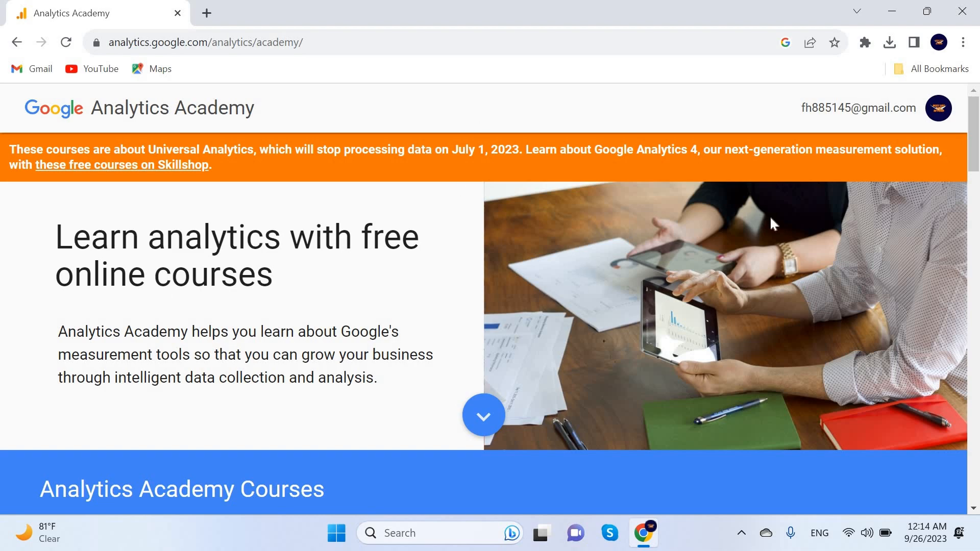
left_click_drag(978, 143, 345, 145)
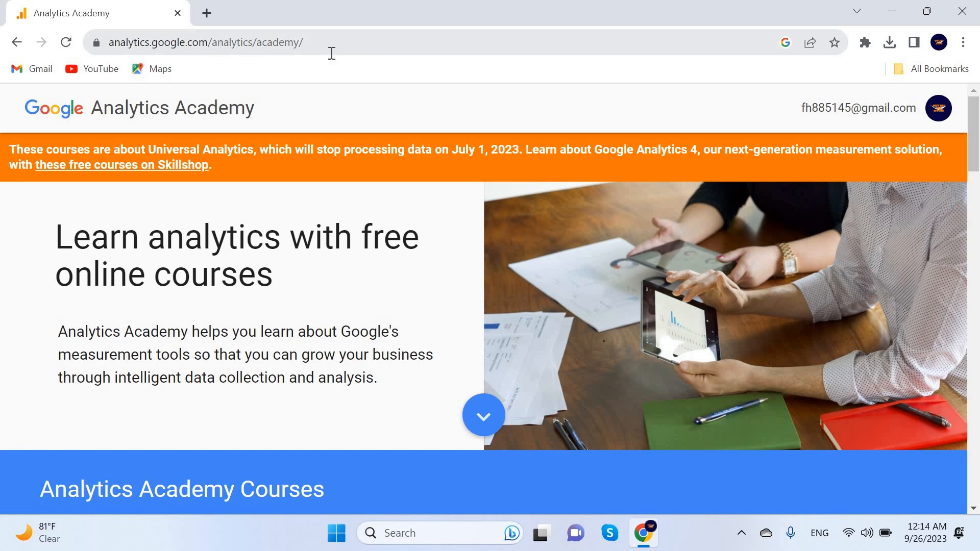
- Remove the academy part from the page address and load the Google Analytics home page
left_click_drag(332, 53, 397, 69)
key("BackSpace")
key("Return")
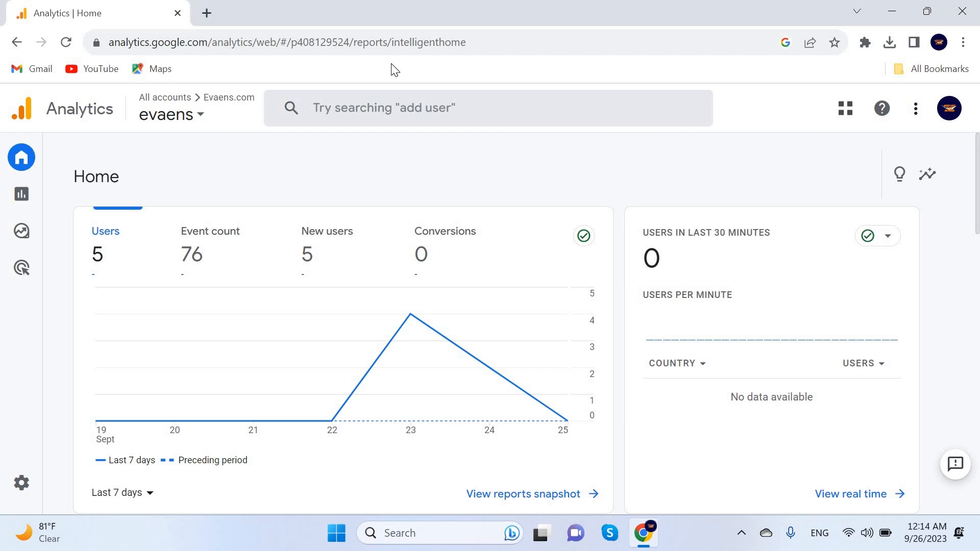
- View the available Analytics accounts and properties in the account picker, and close it
mouse_move(76, 173)
left_click(190, 118)
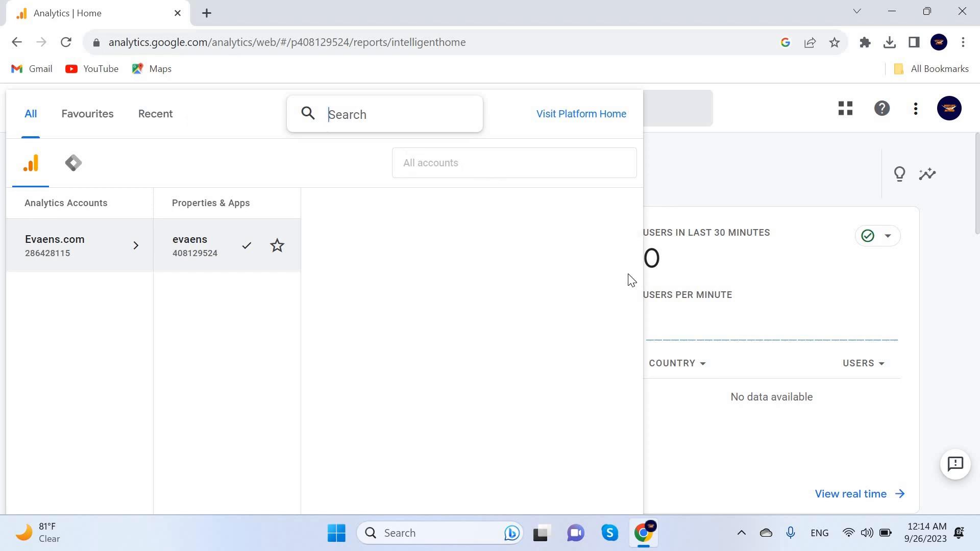
left_click(758, 182)
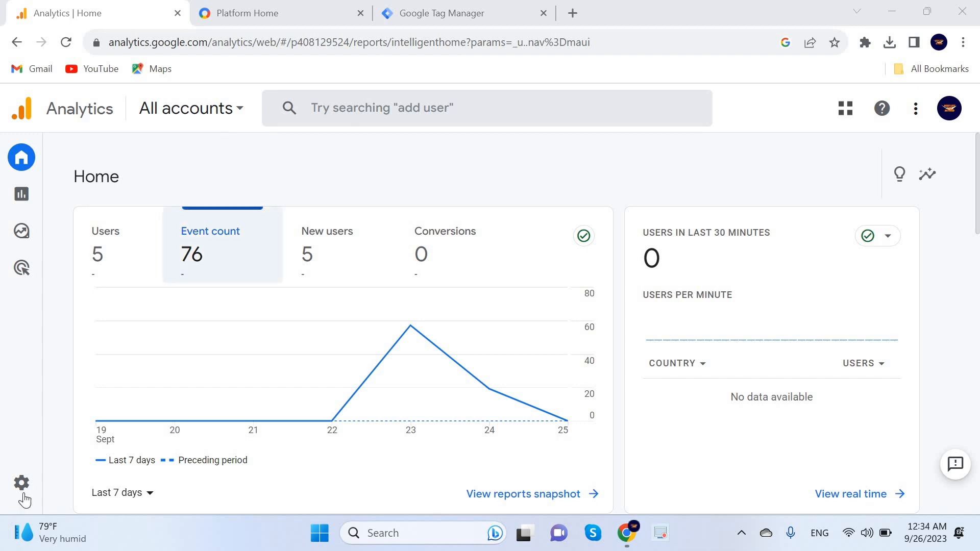
- Go to the Admin settings and start creating a new property in the Evaens.com account
mouse_move(24, 496)
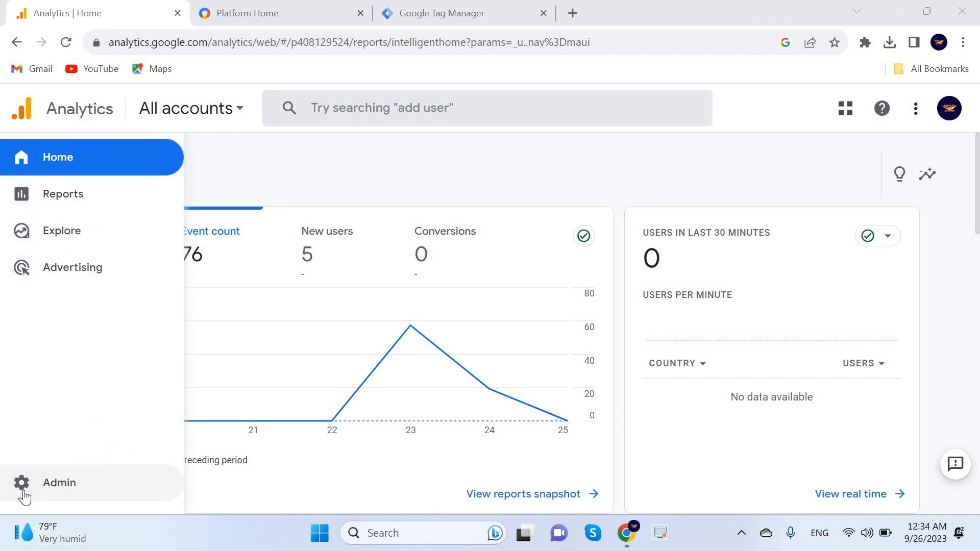
left_click(24, 496)
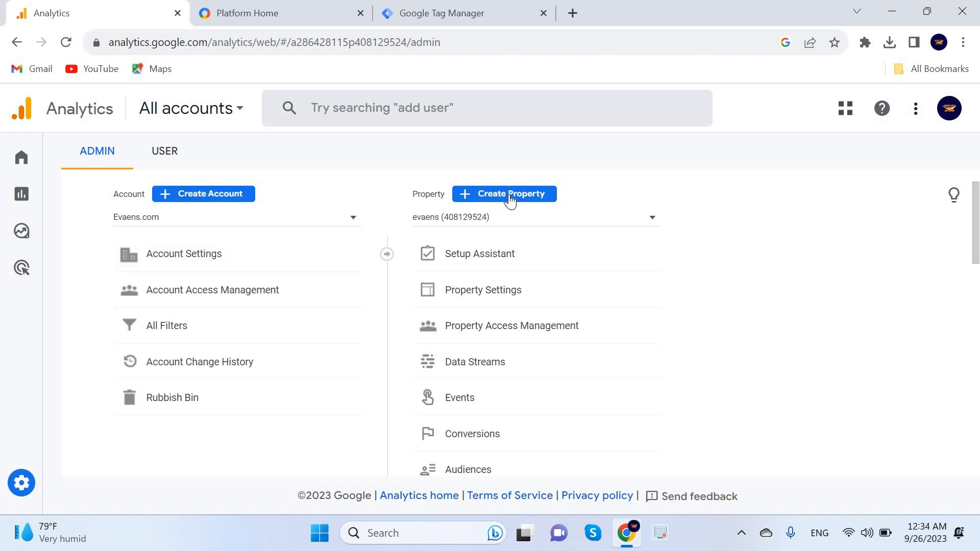
left_click(529, 200)
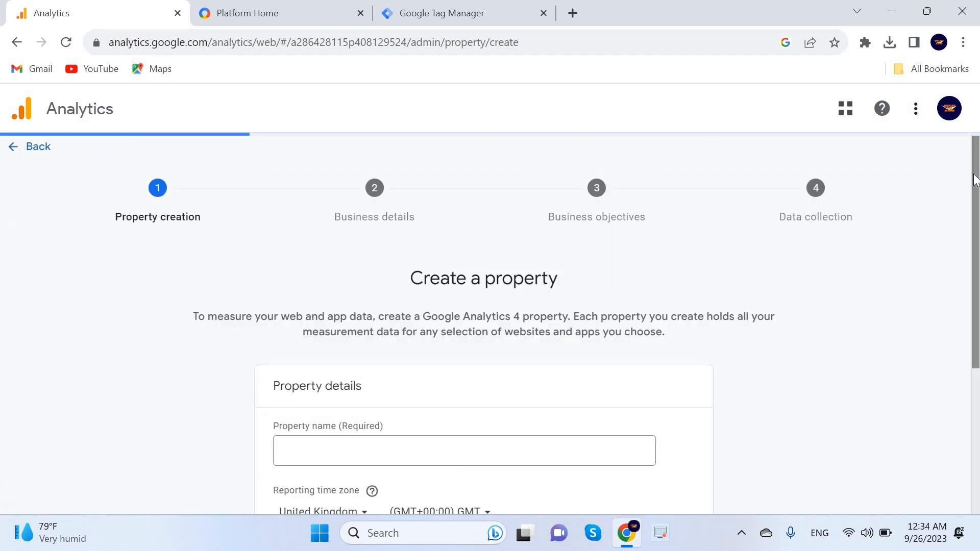
- Enter "amazongrip" as the name of the new property
scroll(968, 240, "down", 2)
scroll(968, 295, "down", 2)
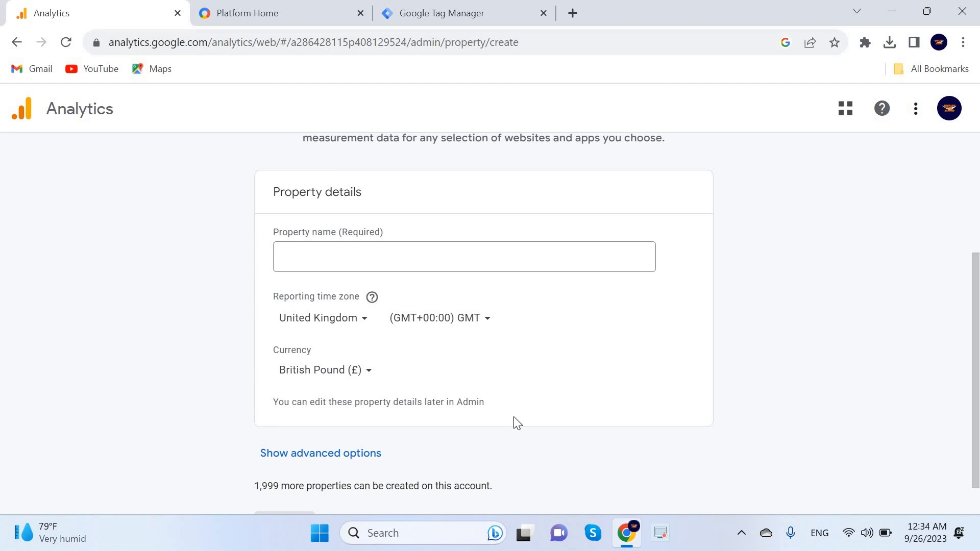
left_click(465, 258)
left_click(465, 258)
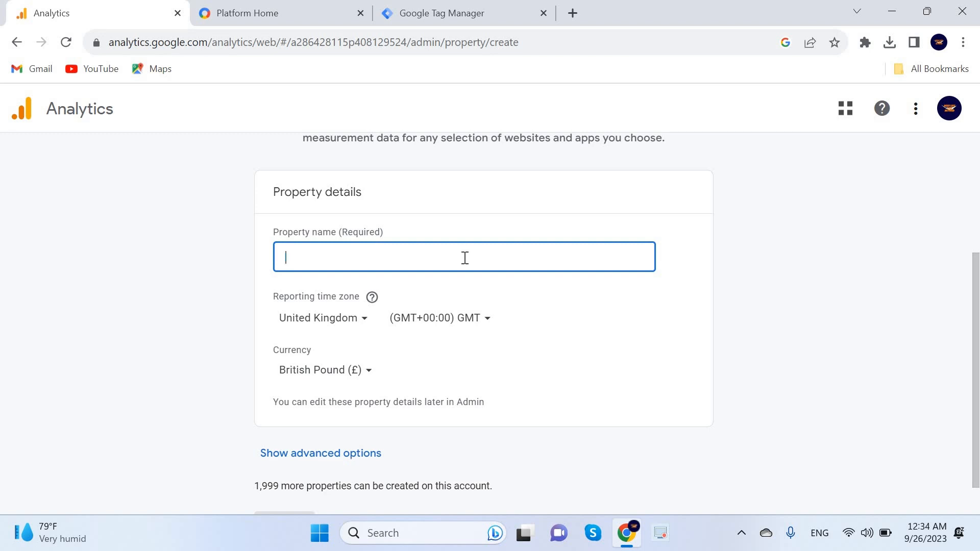
type("amazongrip")
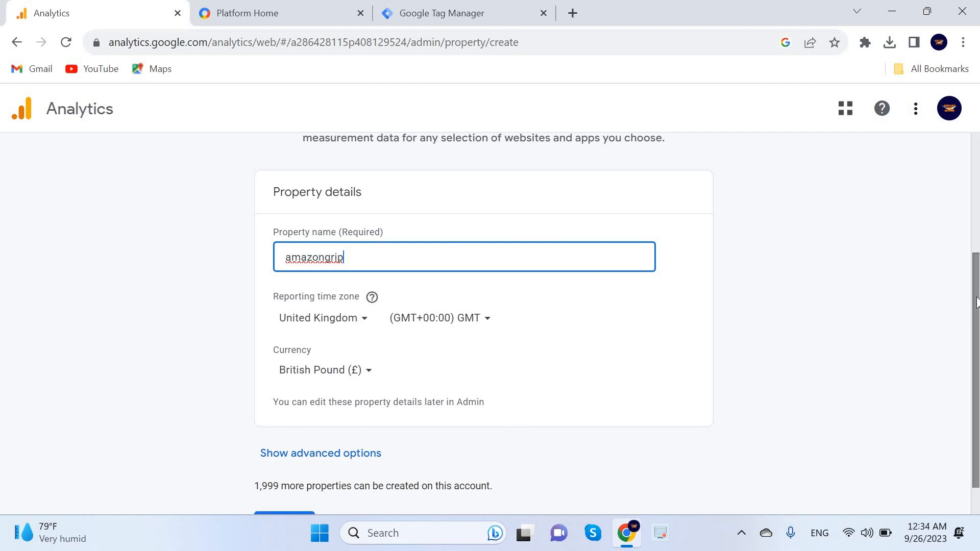
- Look through the country list for the reporting time zone and keep United Kingdom selected
scroll(364, 294, "down", 1)
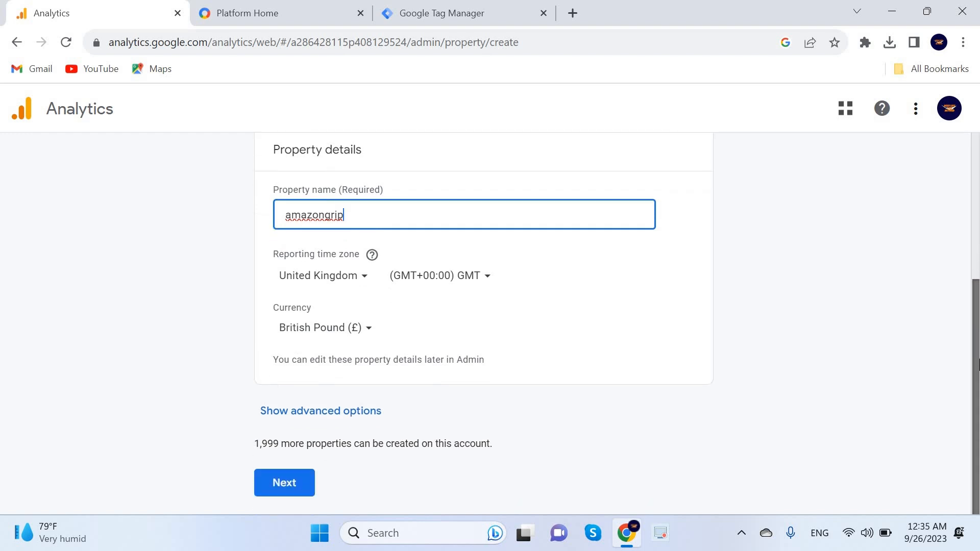
left_click(356, 285)
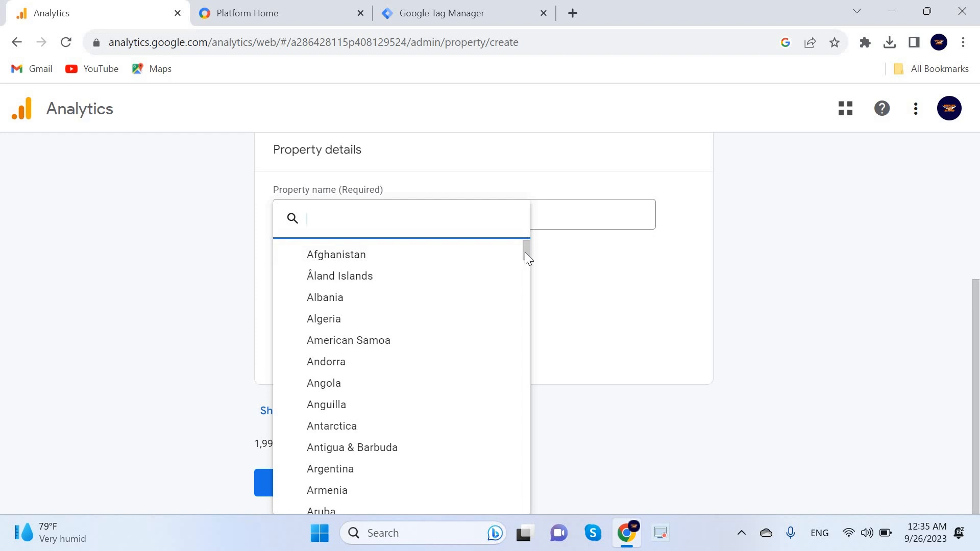
scroll(522, 298, "down", 20)
scroll(516, 335, "down", 20)
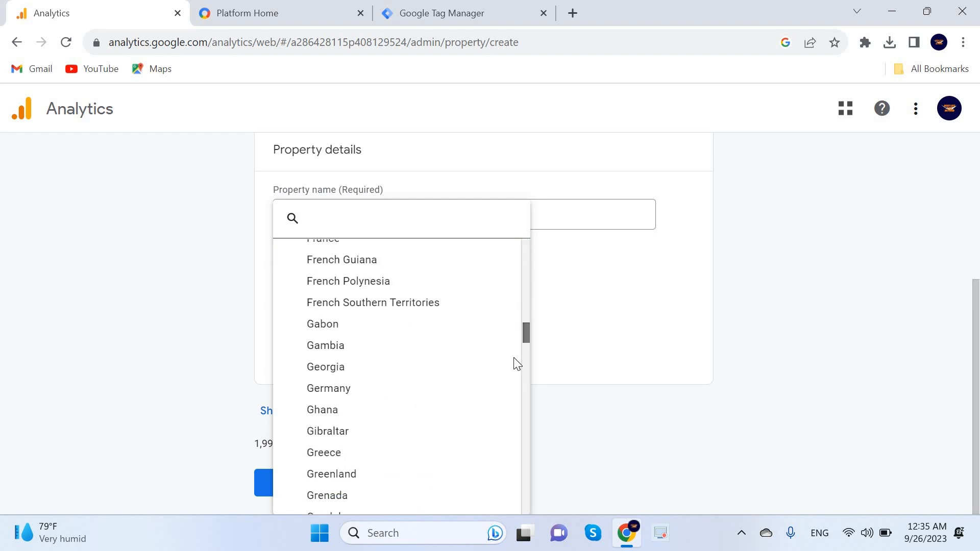
scroll(509, 401, "down", 10)
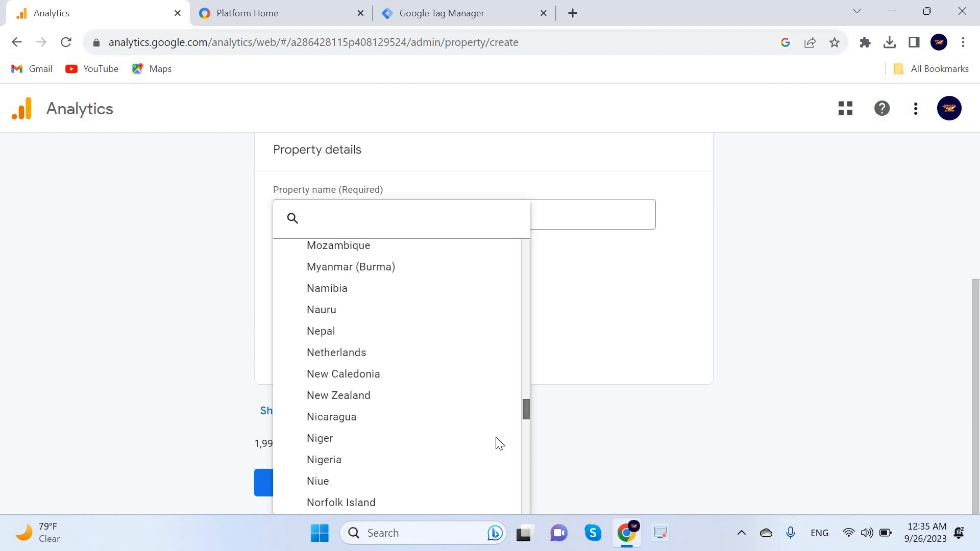
scroll(499, 443, "down", 20)
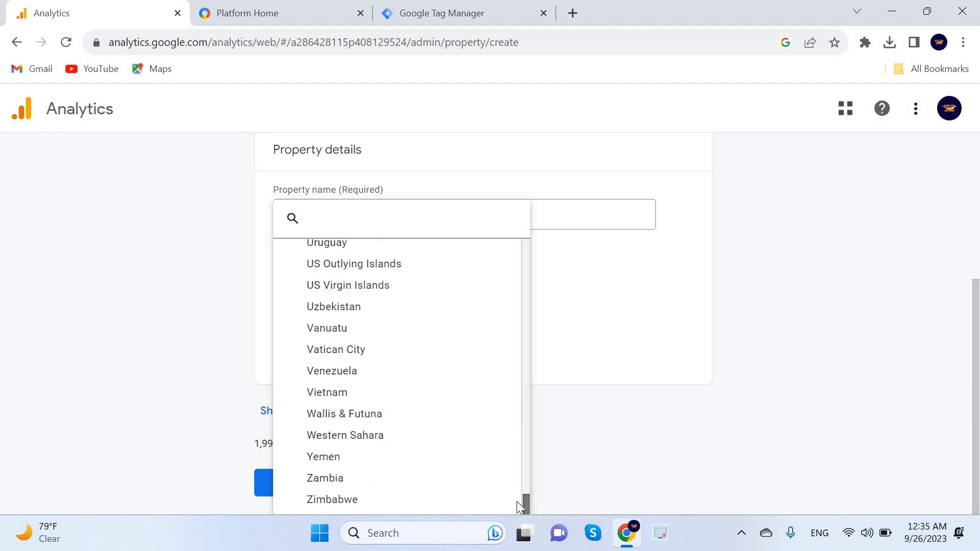
scroll(521, 491, "up", 8)
scroll(522, 491, "down", 2)
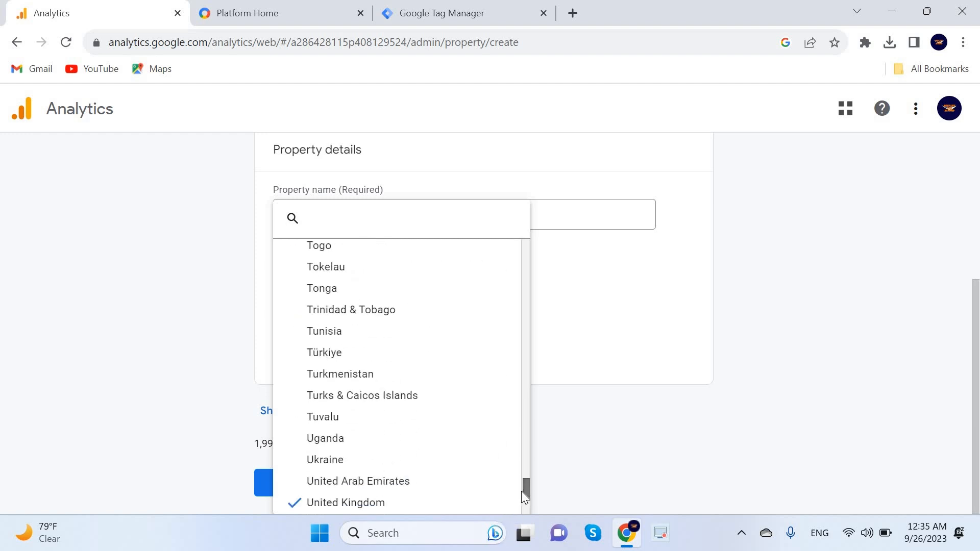
left_click(723, 430)
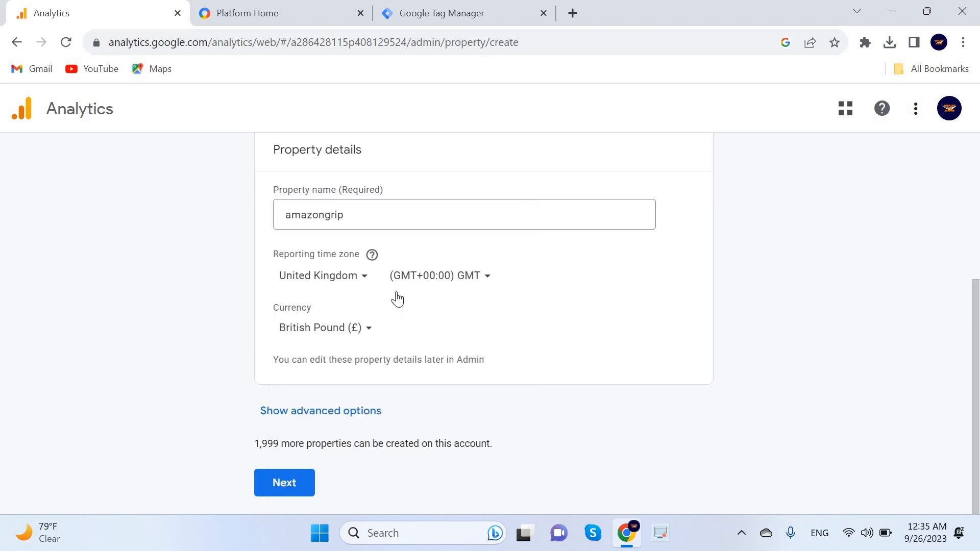
- Set the property's currency to US Dollar ($) and continue to the business details
left_click(344, 328)
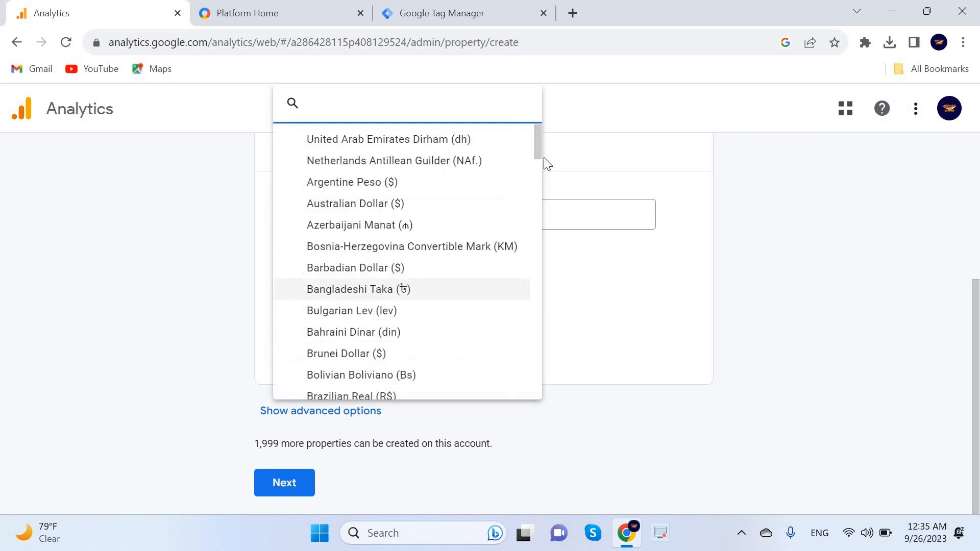
scroll(511, 383, "down", 20)
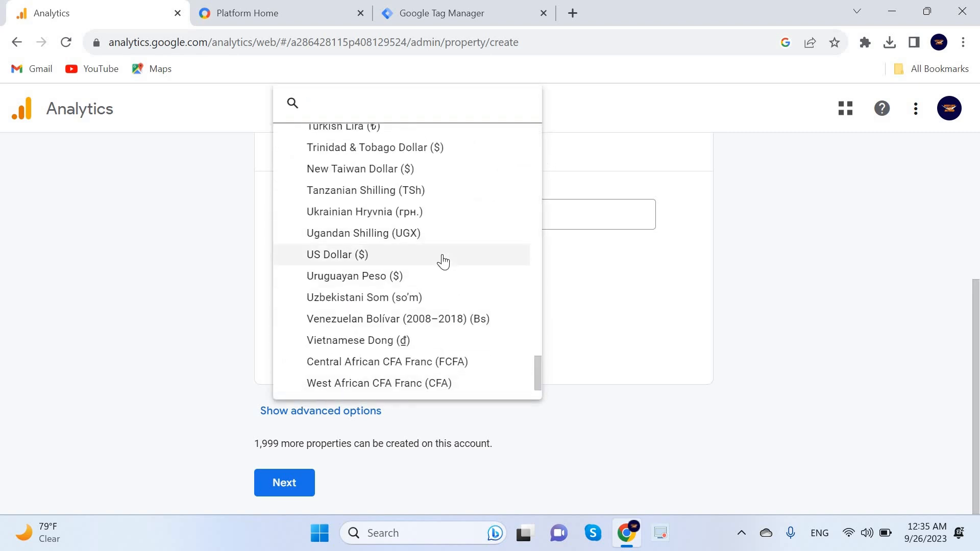
left_click(442, 257)
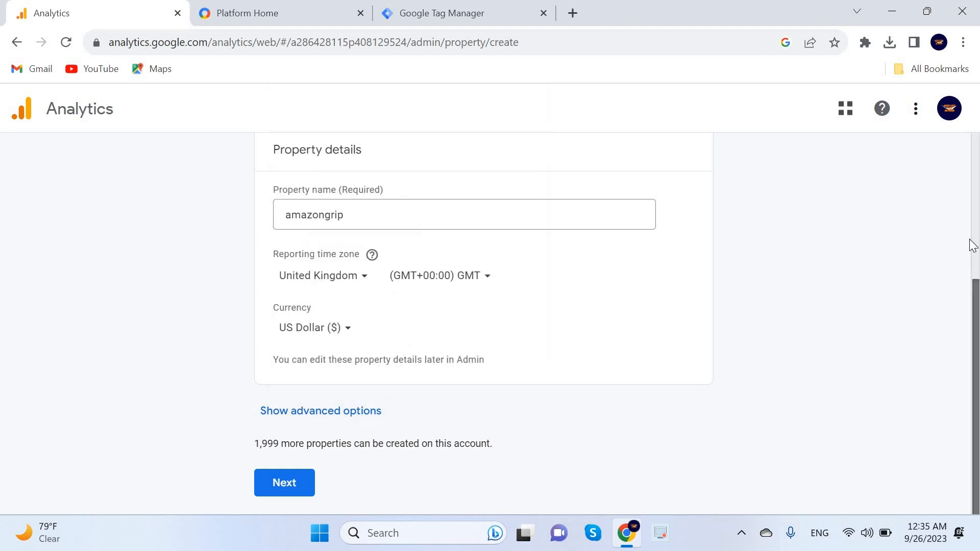
scroll(966, 197, "up", 3)
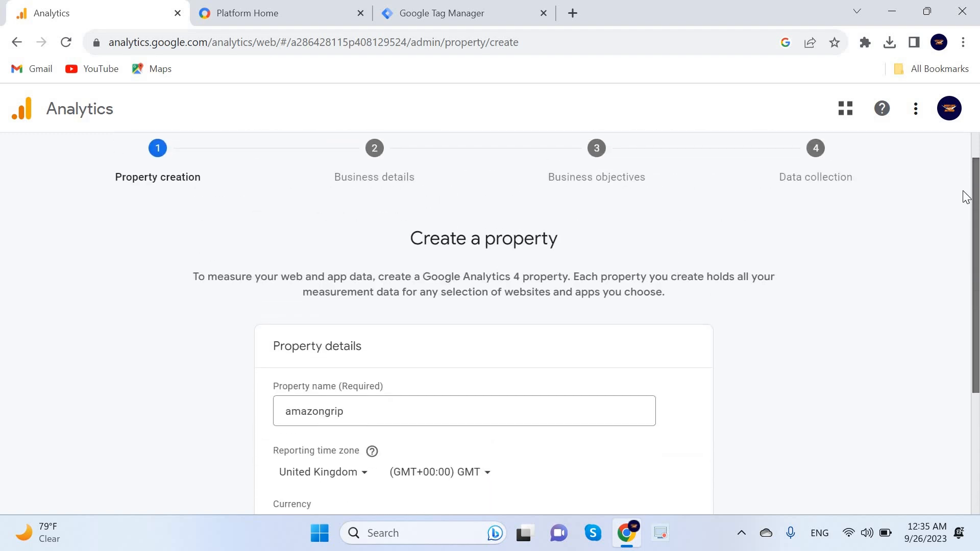
scroll(973, 227, "down", 3)
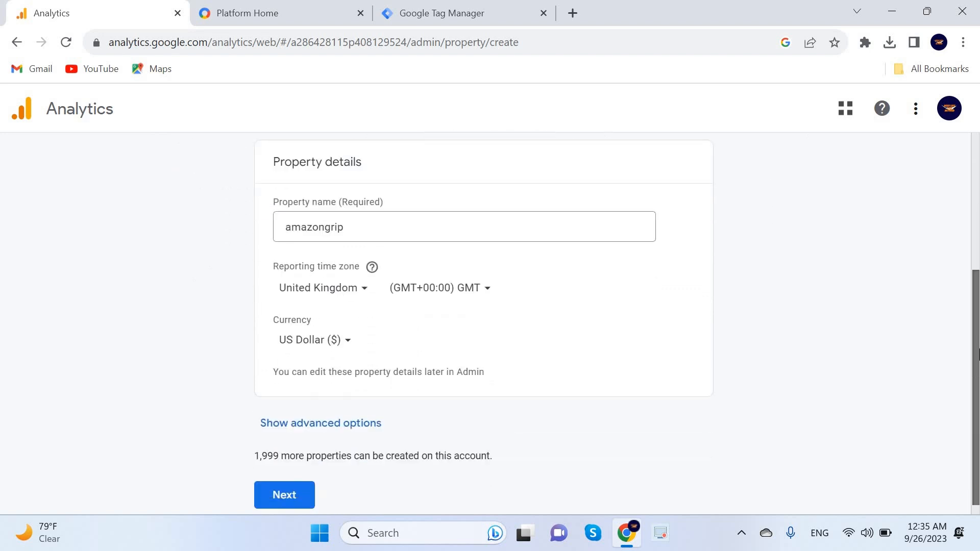
left_click(279, 490)
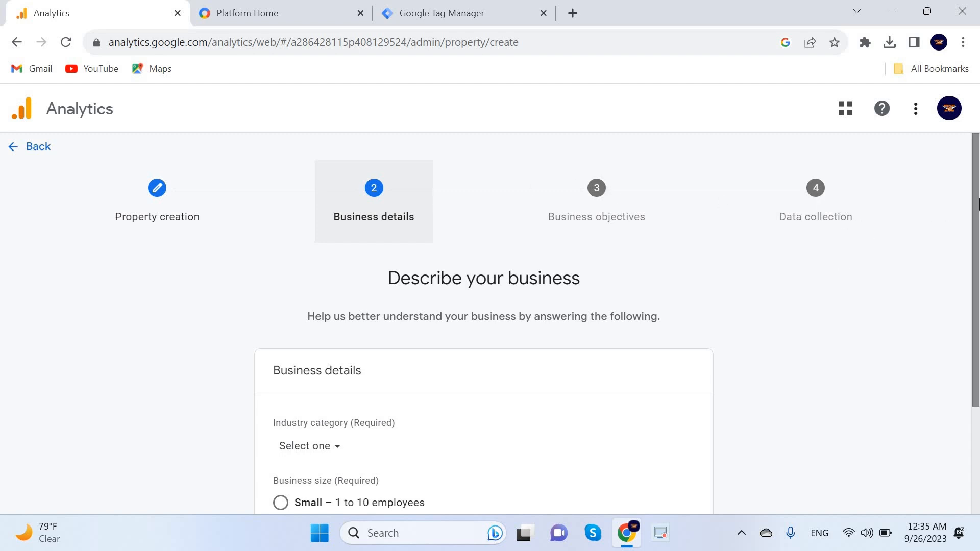
- Set the industry category to Business & industrial and the business size to Small (1 to 10 employees), then continue to the business objectives
scroll(977, 270, "down", 3)
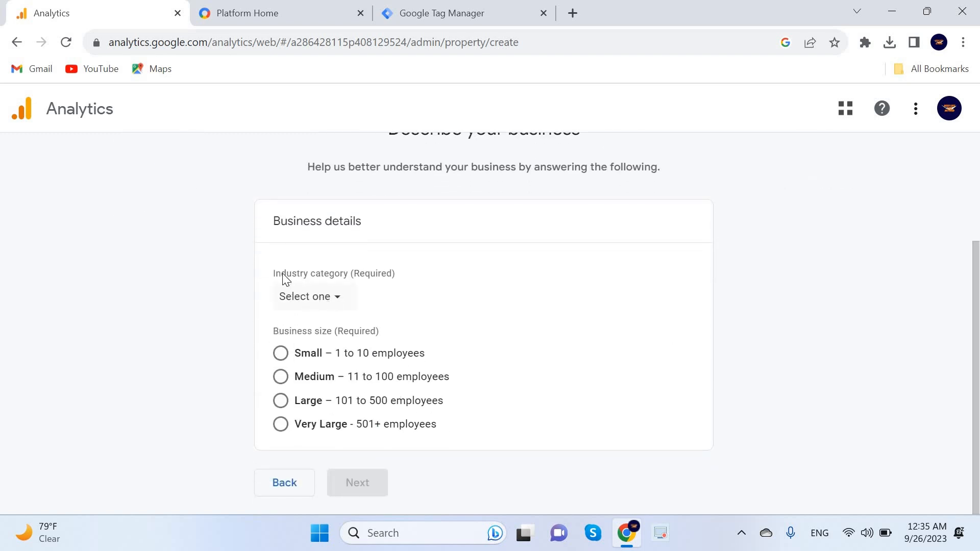
left_click(336, 299)
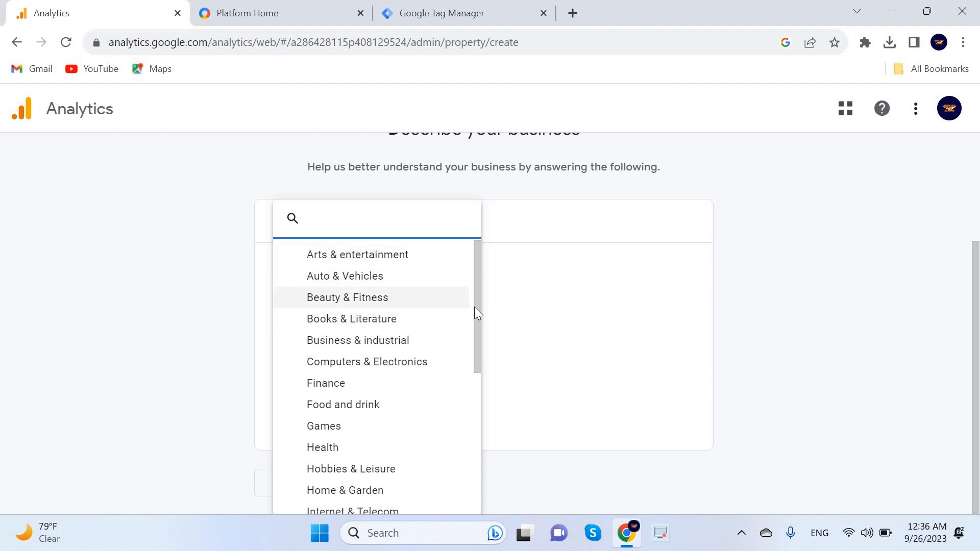
left_click_drag(477, 310, 475, 467)
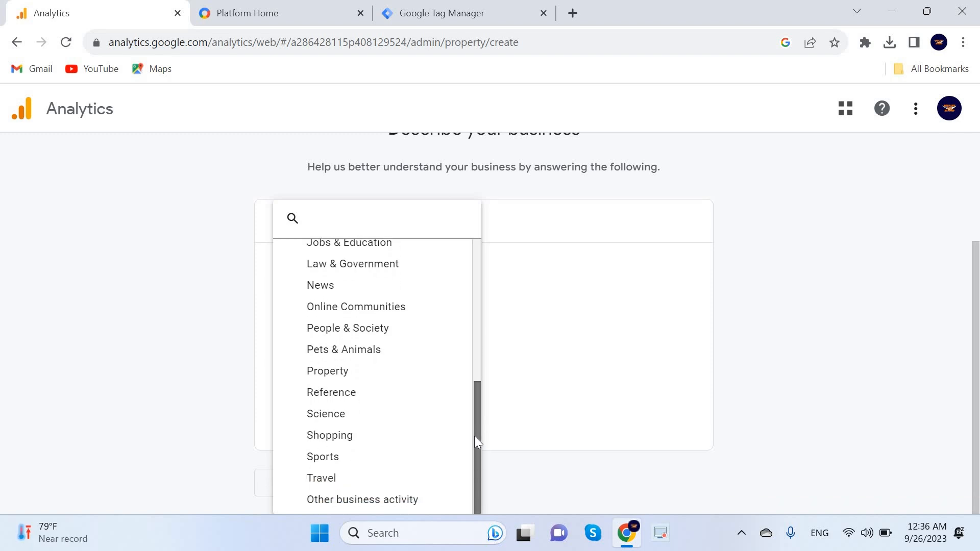
left_click_drag(475, 437, 484, 319)
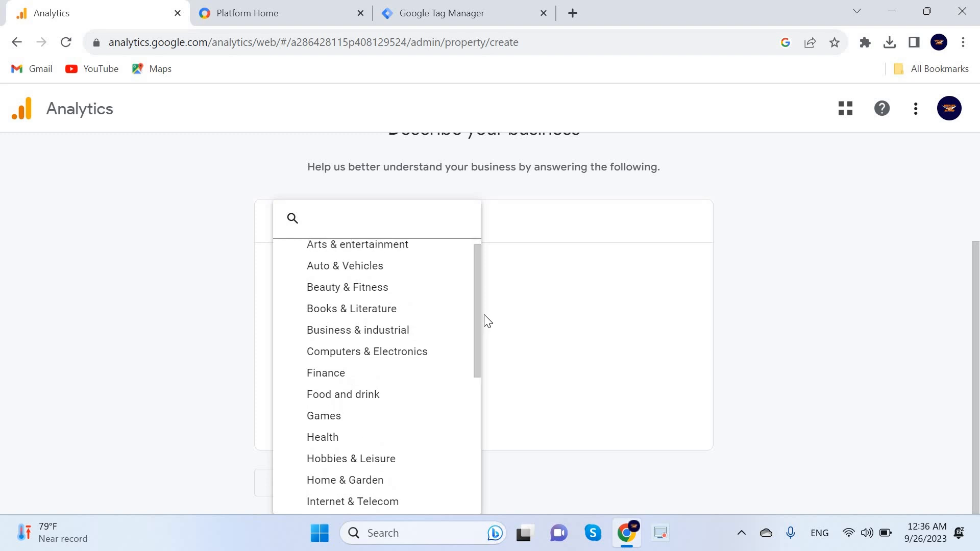
left_click(429, 330)
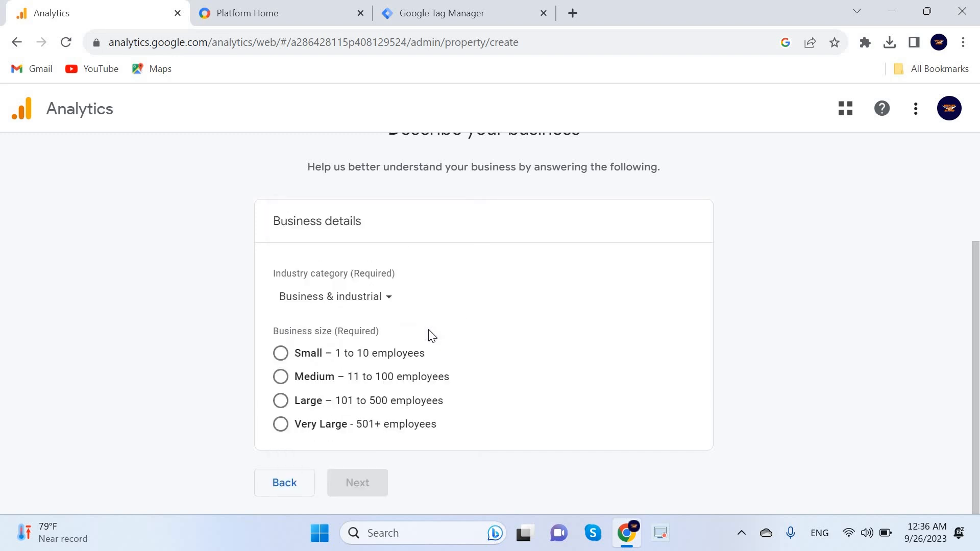
left_click(283, 357)
left_click(383, 482)
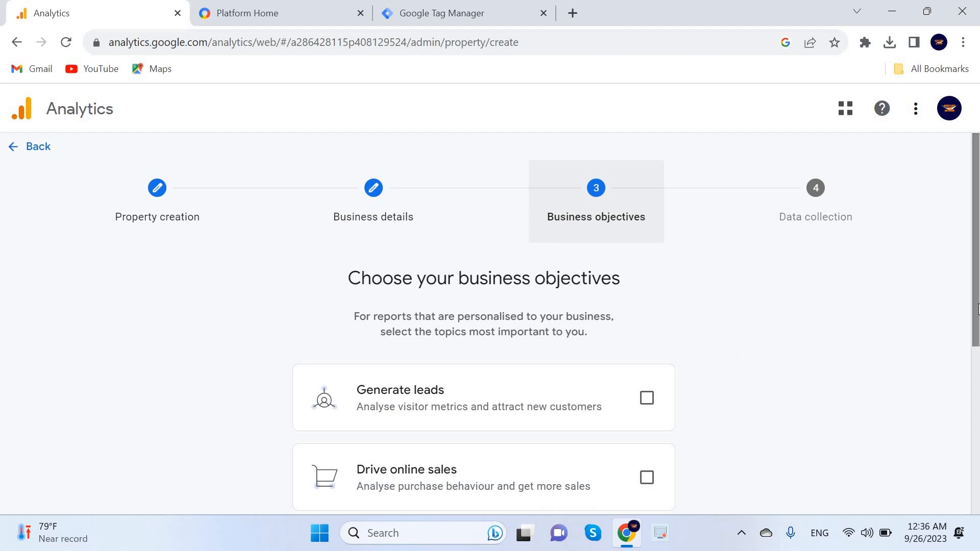
- Select the business objectives Generate leads, Drive online sales, Raise brand awareness and Examine user behaviour
left_click_drag(975, 337, 976, 504)
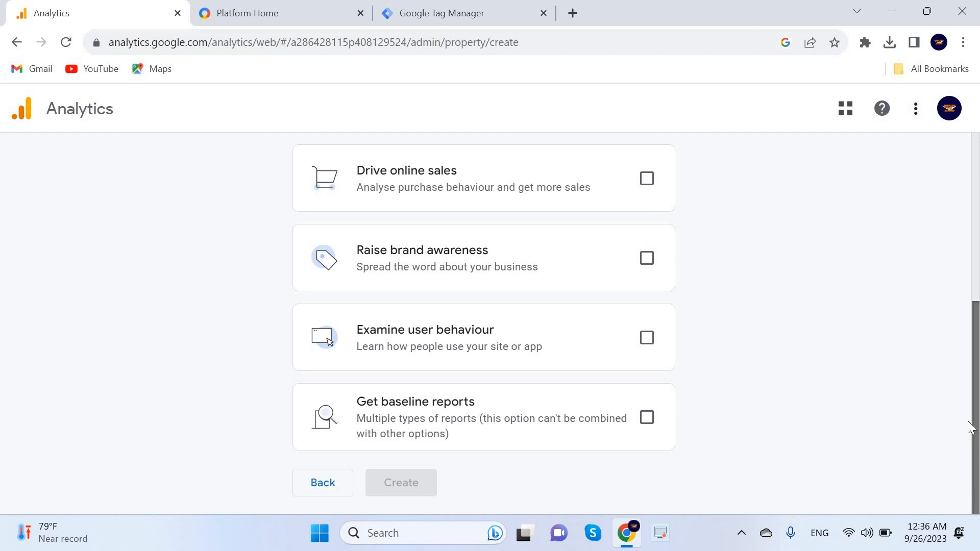
scroll(881, 400, "up", 2)
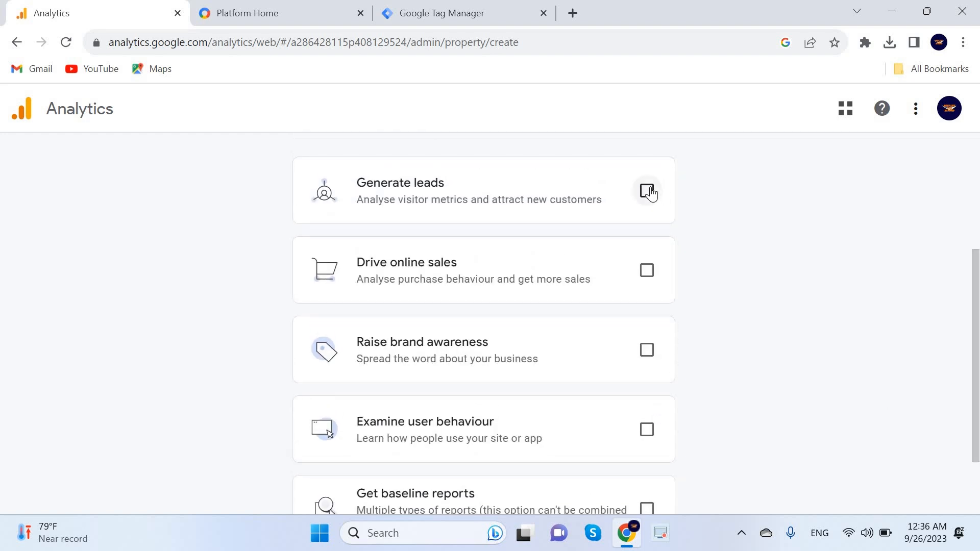
left_click(647, 192)
left_click(646, 272)
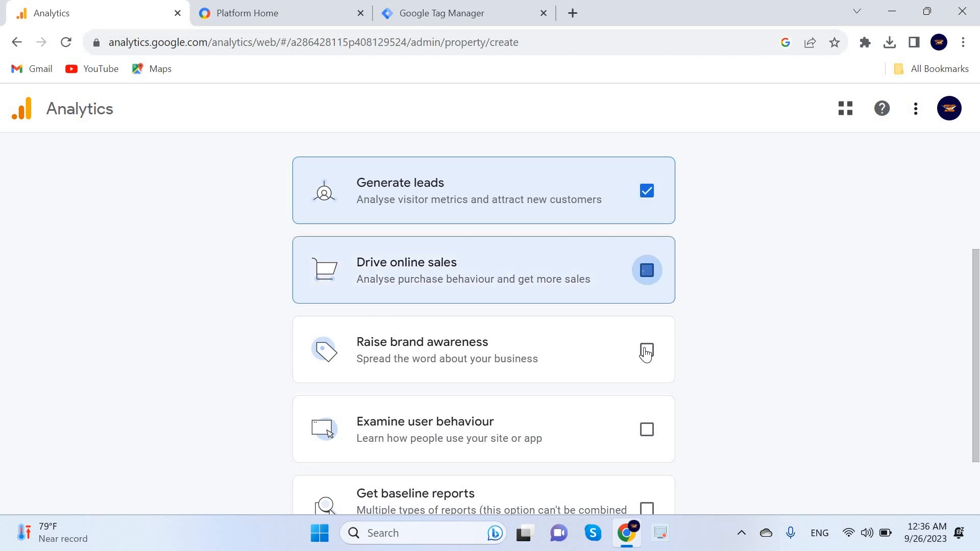
left_click(646, 351)
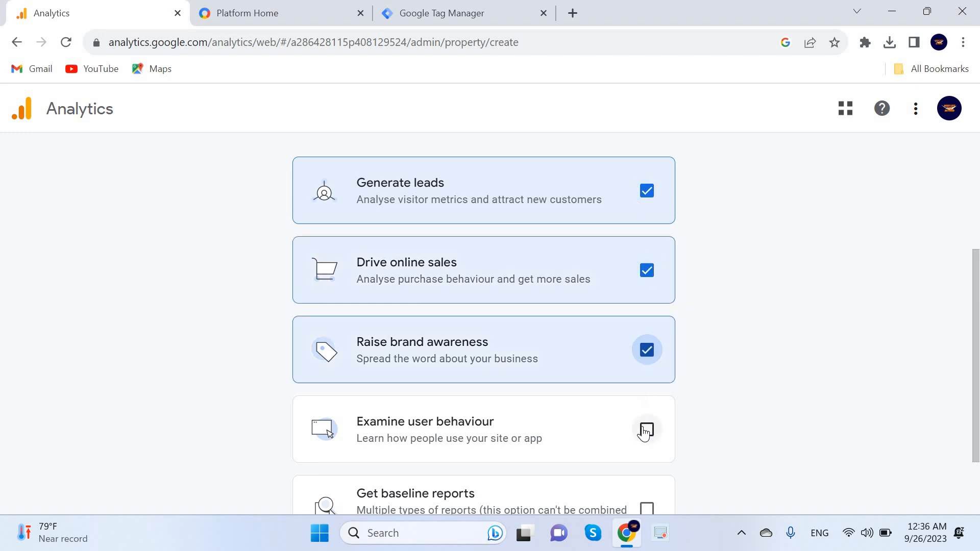
left_click(645, 431)
scroll(978, 301, "down", 2)
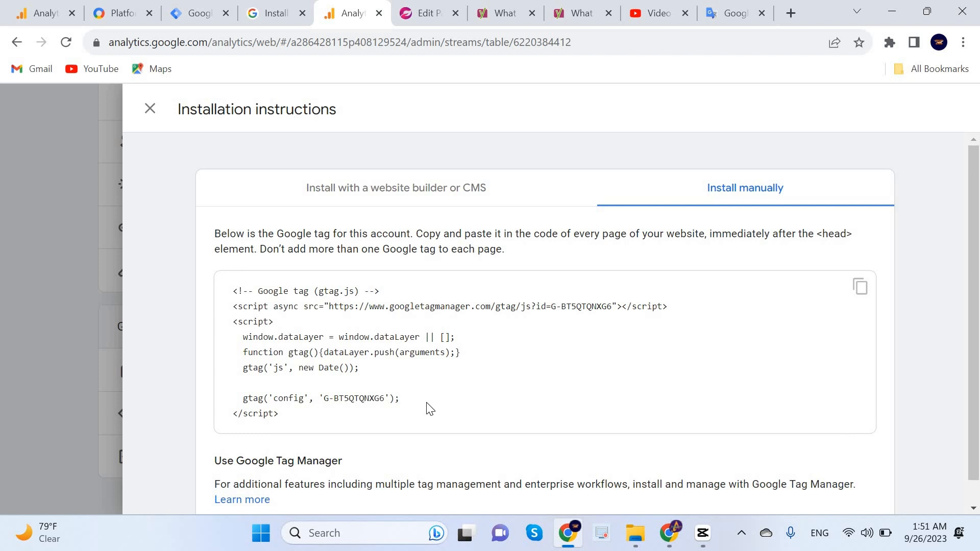
- Copy the Google tag (gtag.js) snippet from the manual installation instructions
left_click(862, 291)
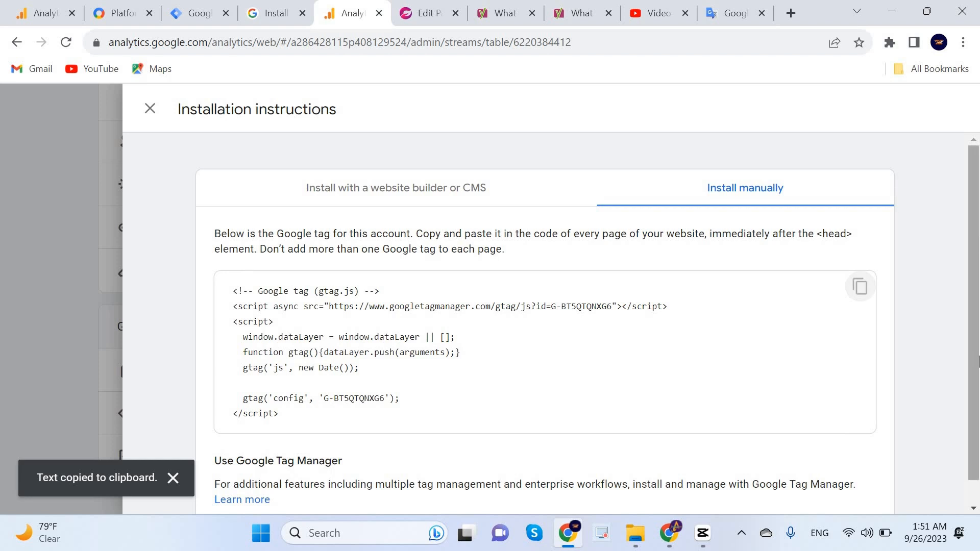
left_click_drag(978, 240, 978, 403)
scroll(978, 216, "up", 1)
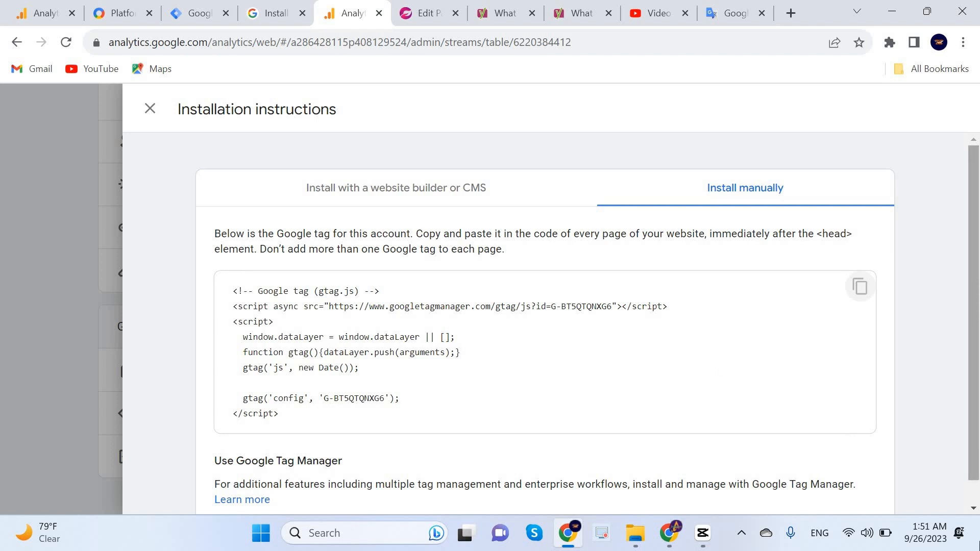
scroll(977, 345, "down", 1)
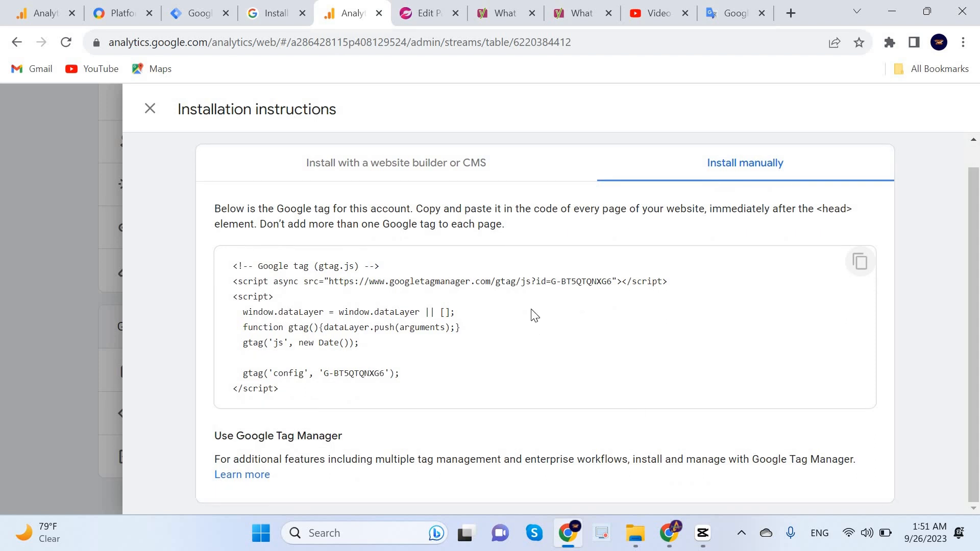
- Switch to the evaens.com WordPress admin and open the Theme File Editor from its dashboard
left_click(411, 7)
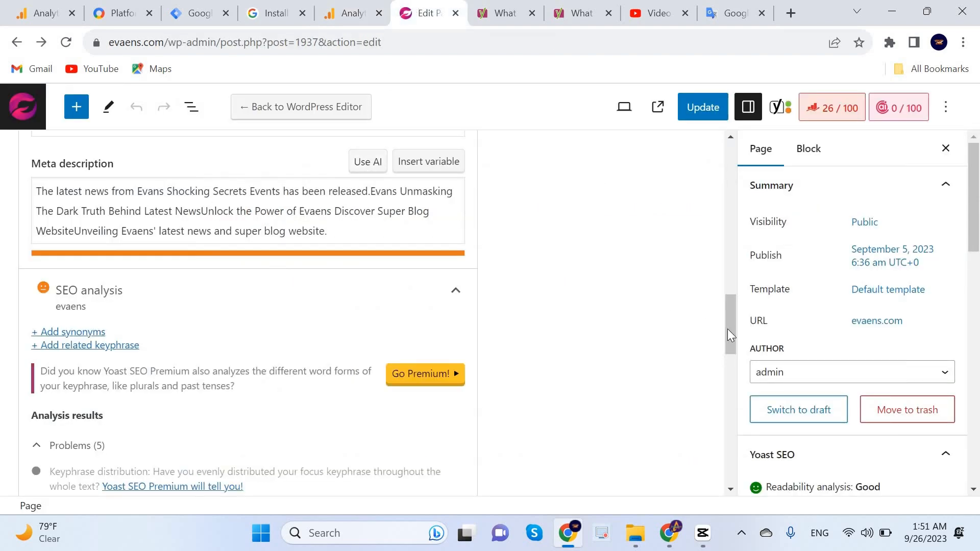
left_click_drag(730, 329, 727, 89)
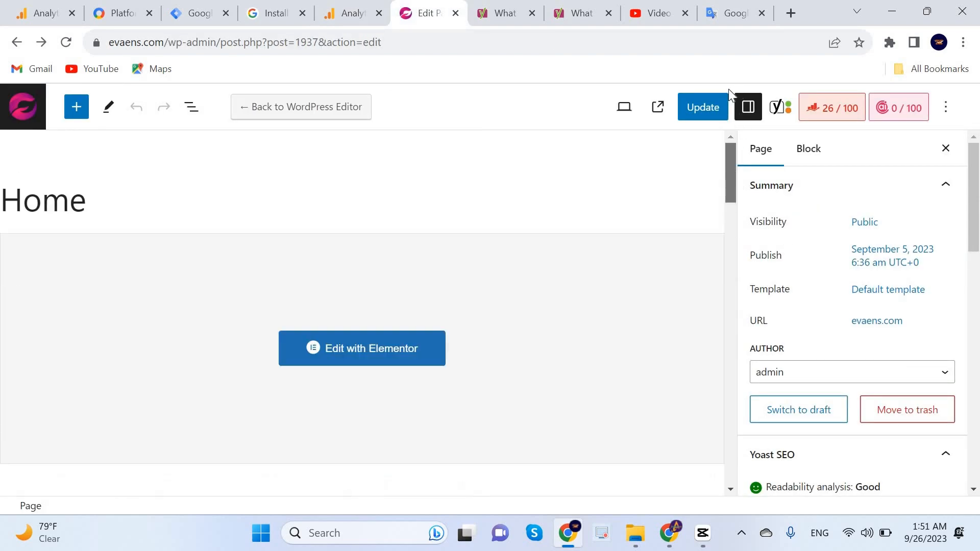
left_click(710, 110)
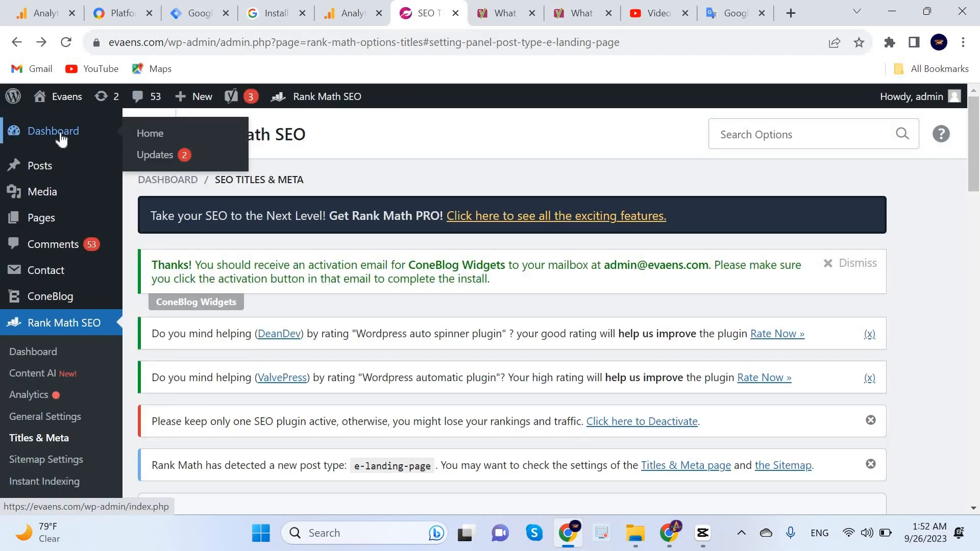
left_click(61, 138)
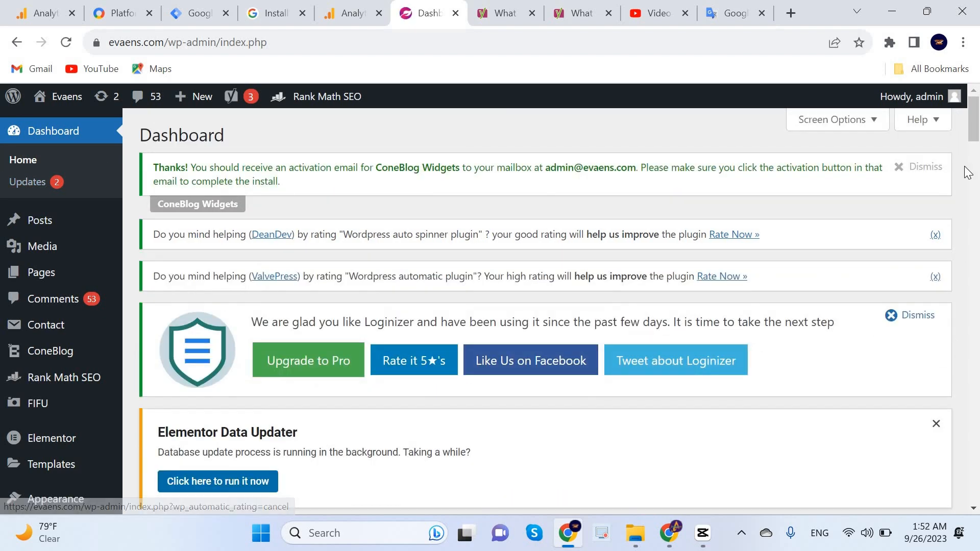
scroll(977, 148, "down", 3)
scroll(976, 148, "down", 2)
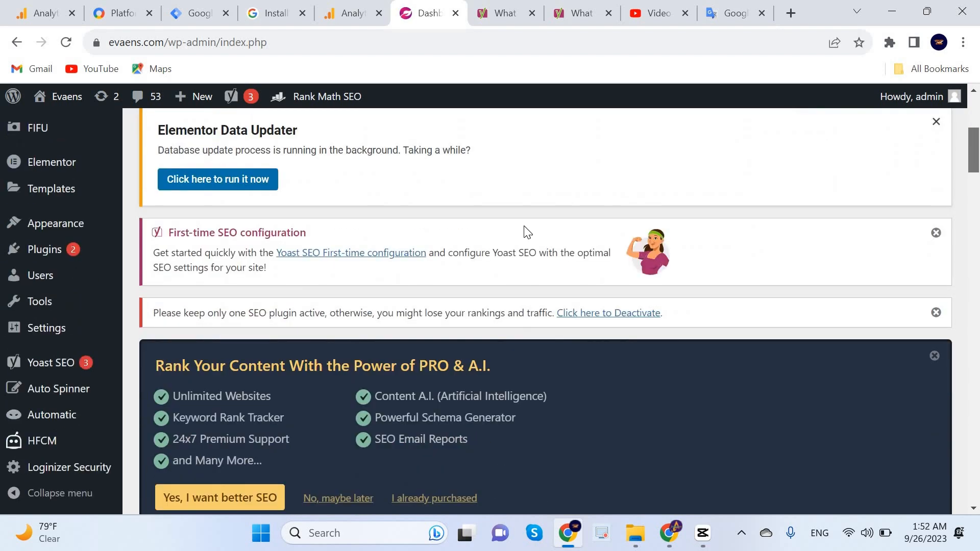
mouse_move(57, 233)
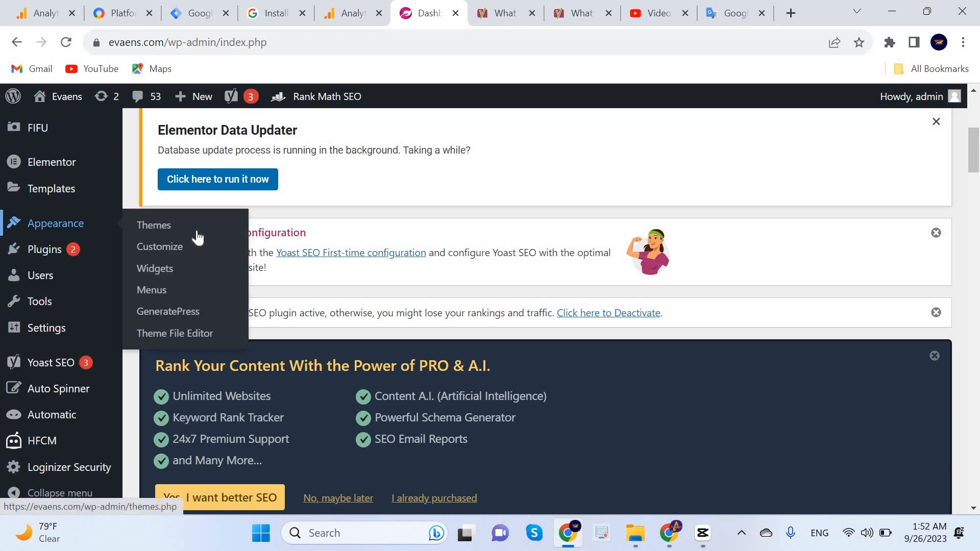
left_click(187, 334)
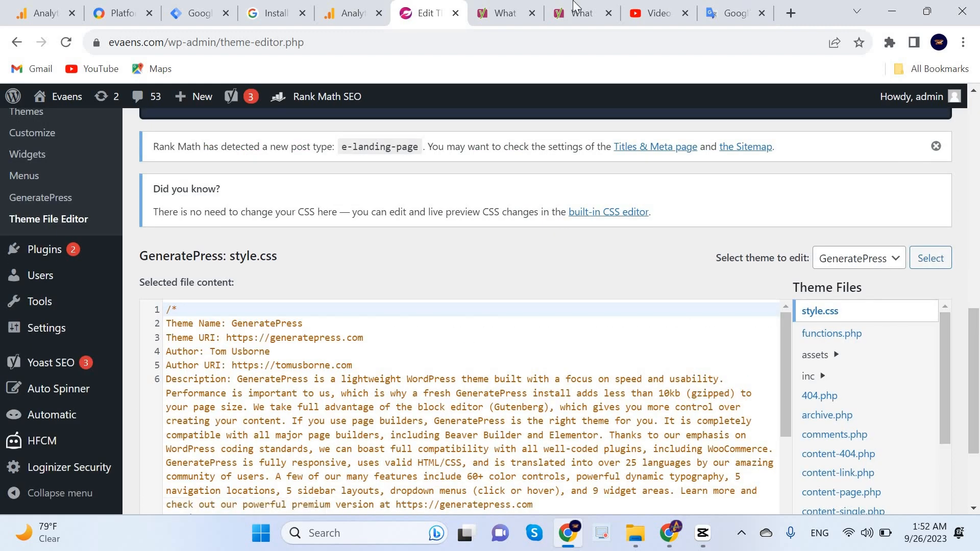
- Open the GeneratePress theme's header.php in the Theme File Editor and bring its code into view
left_click(345, 7)
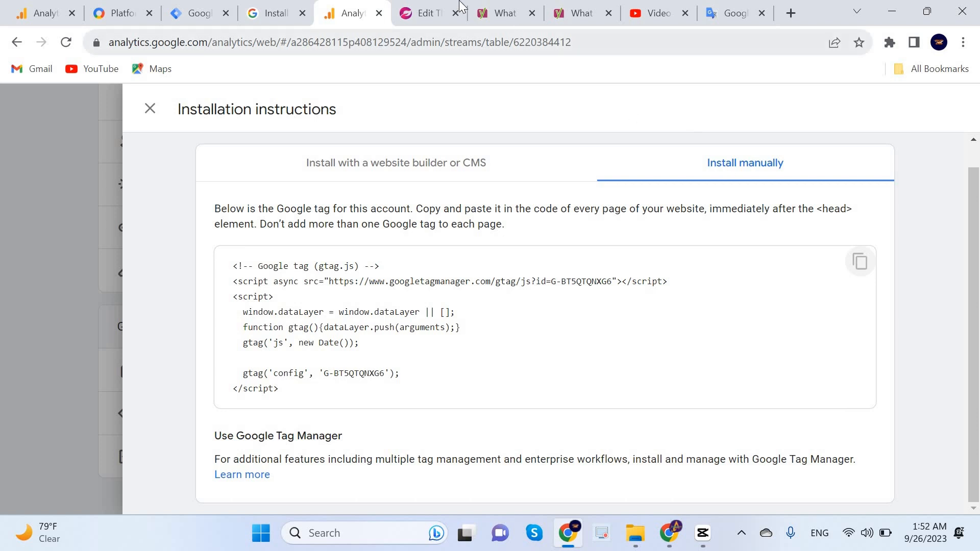
left_click(415, 12)
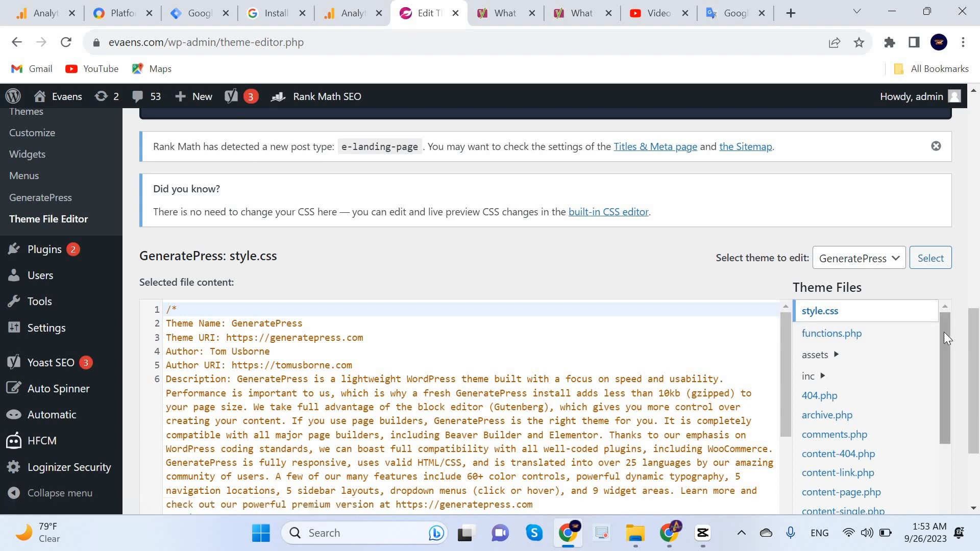
left_click_drag(947, 338, 957, 378)
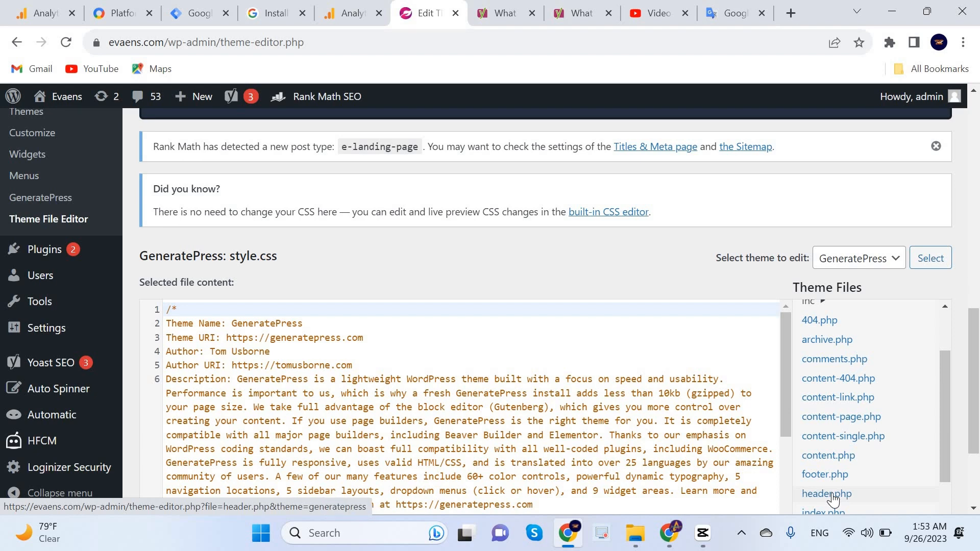
left_click(831, 494)
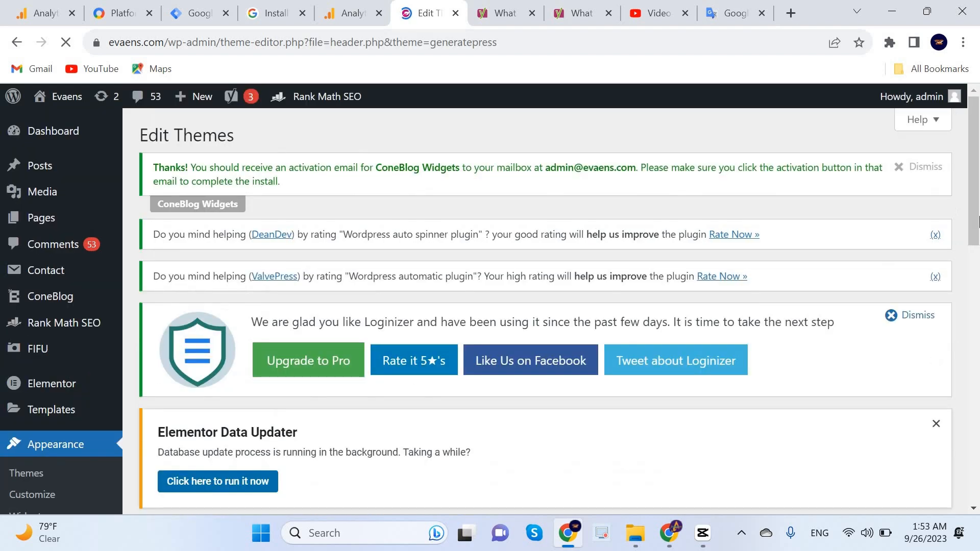
left_click_drag(975, 220, 975, 366)
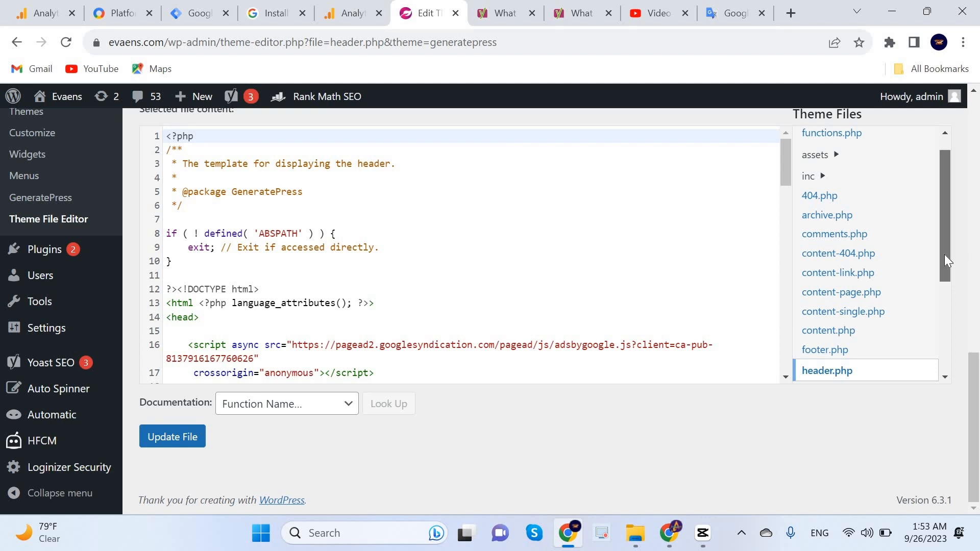
scroll(942, 247, "up", 1)
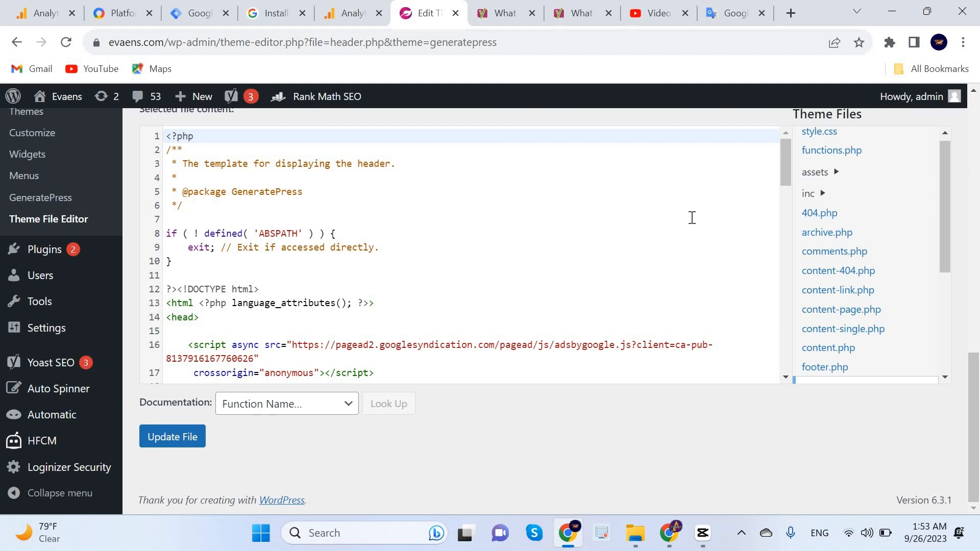
- Examine the head section of header.php, highlighting the AdSense script and the Google tag snippet placed below it
left_click_drag(785, 162, 787, 192)
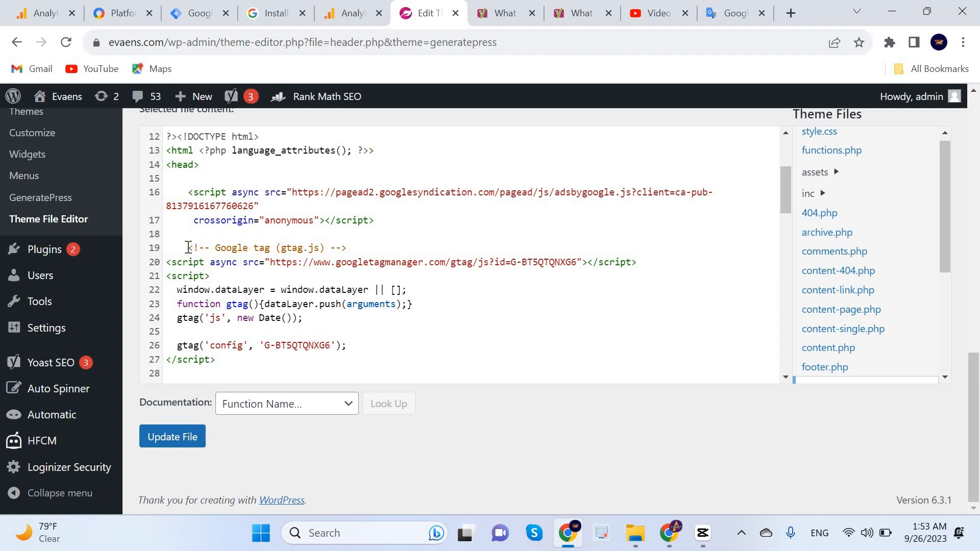
left_click_drag(388, 220, 270, 220)
left_click_drag(180, 200, 174, 194)
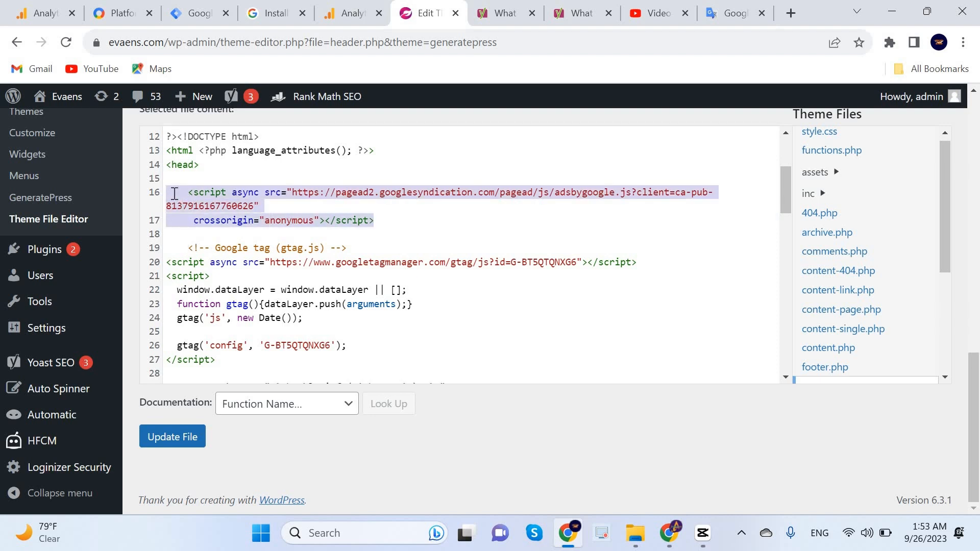
left_click_drag(188, 248, 230, 250)
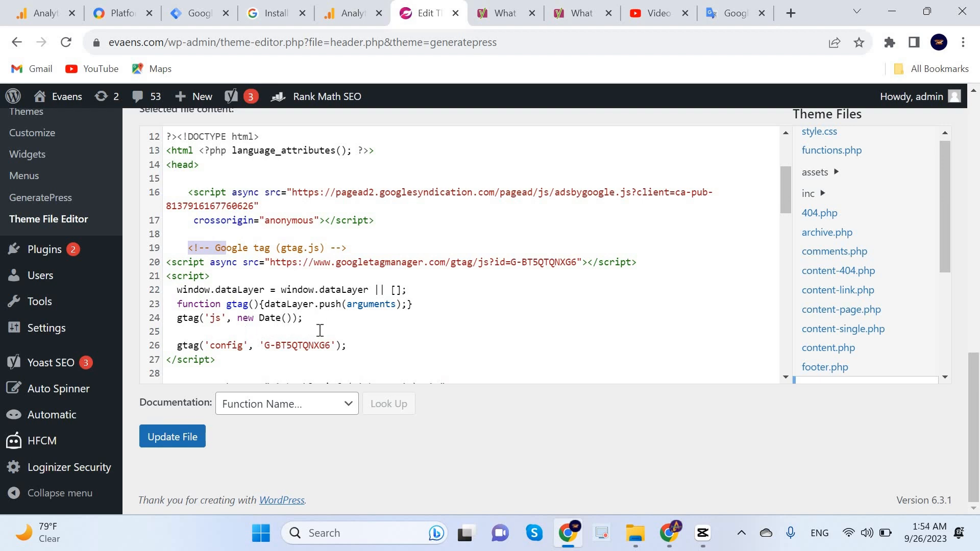
left_click_drag(216, 359, 169, 249)
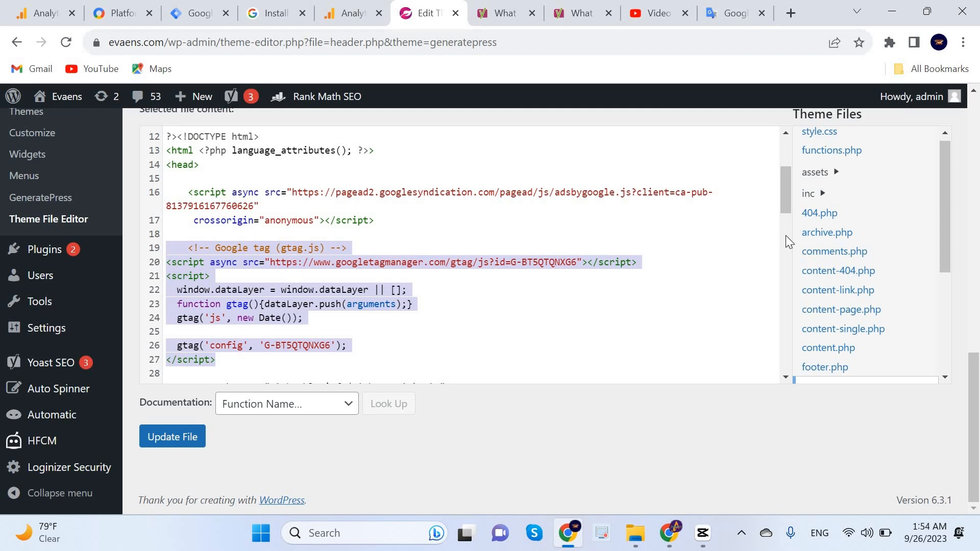
left_click_drag(783, 191, 787, 230)
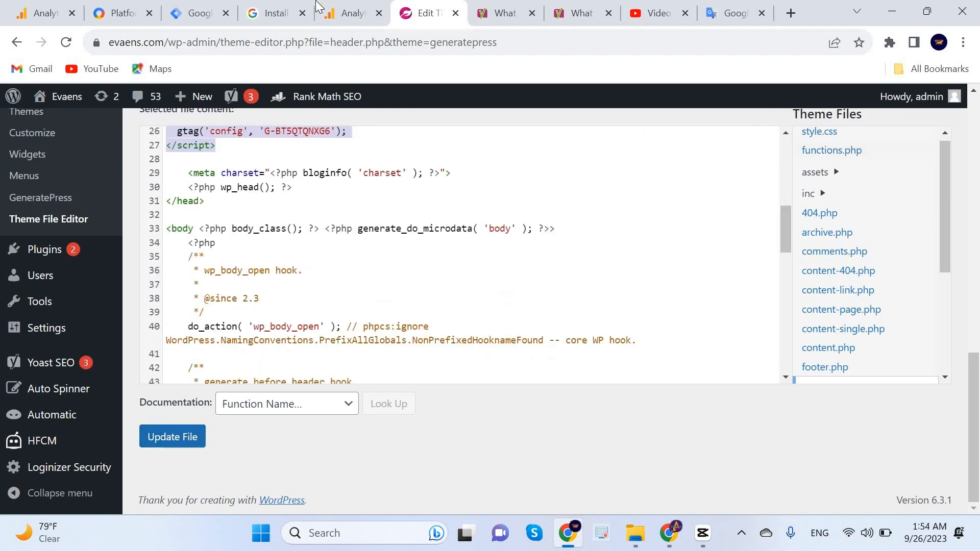
- Switch back to Google Analytics and close the tag installation instructions to return to the data stream details
left_click(351, 13)
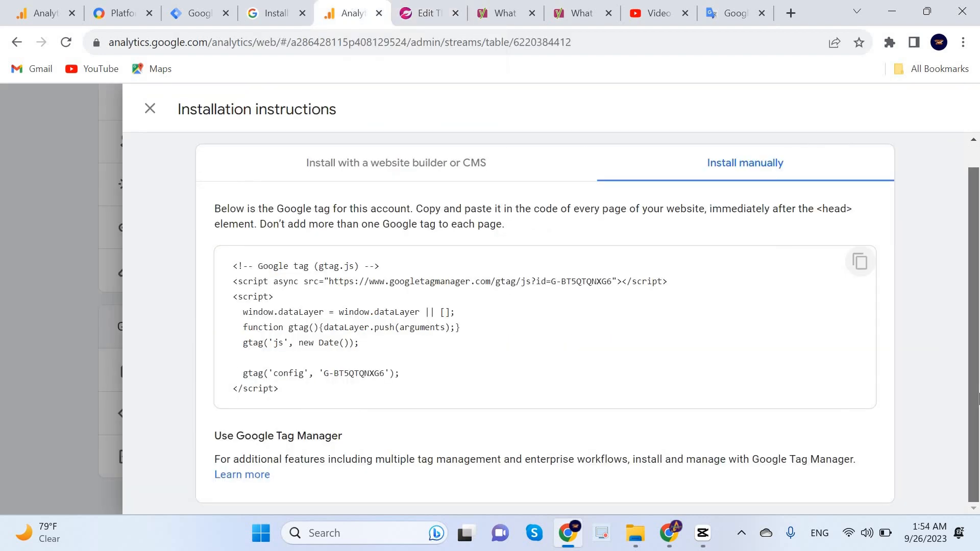
scroll(476, 210, "up", 1)
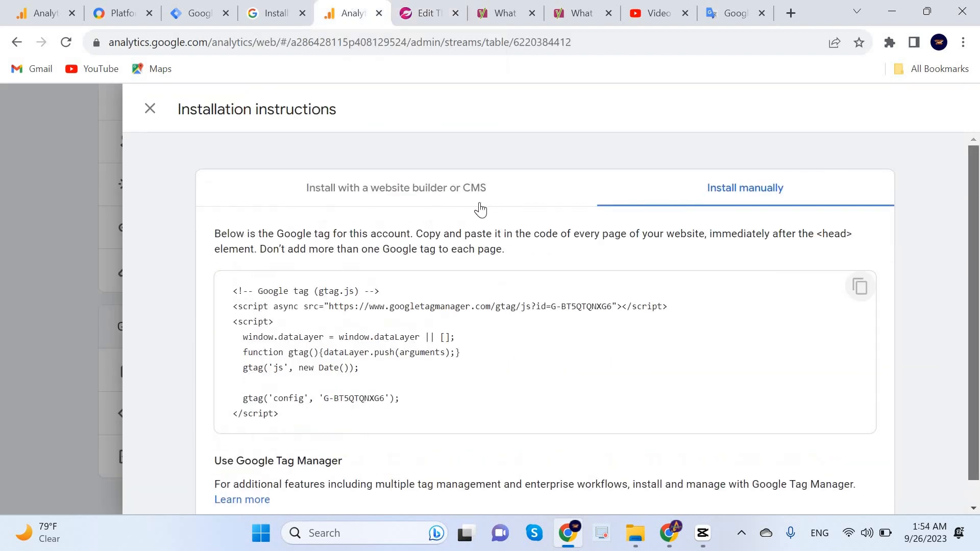
left_click(148, 114)
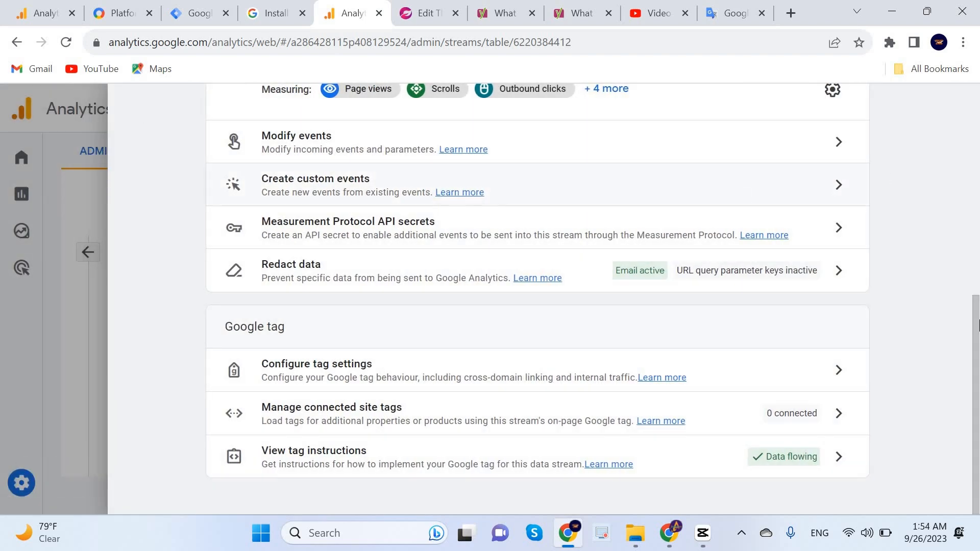
- Open the Realtime overview report of the evaens property, going through the Analytics home page and the reports snapshot
left_click(977, 115)
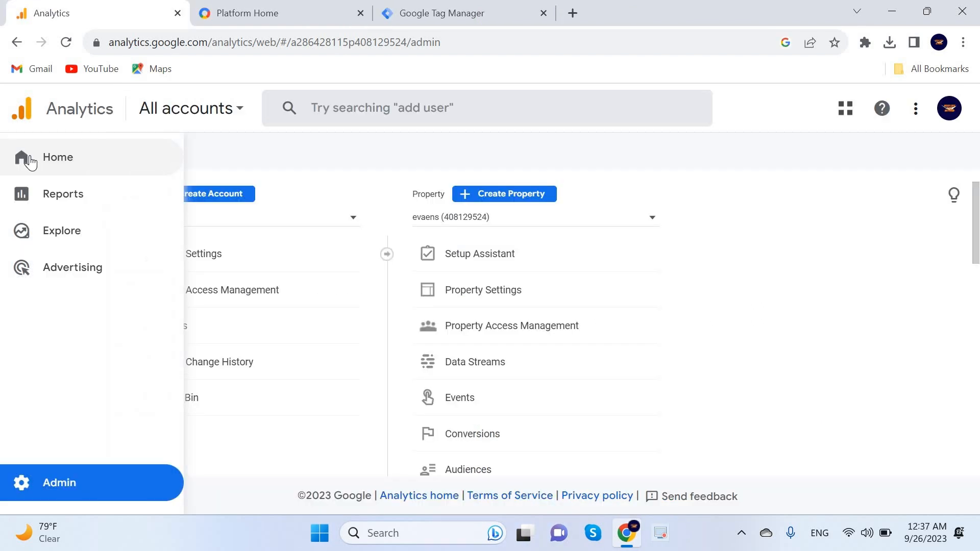
left_click(30, 161)
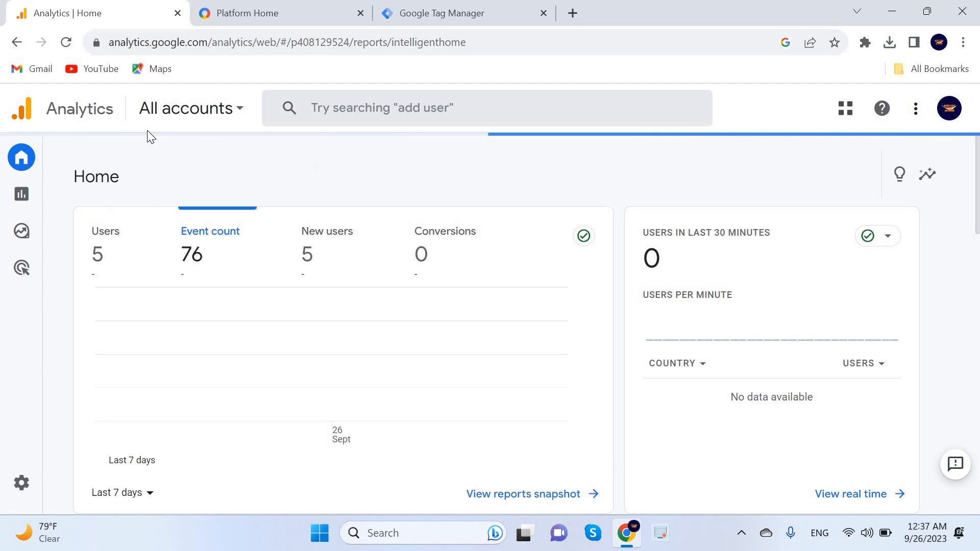
mouse_move(12, 202)
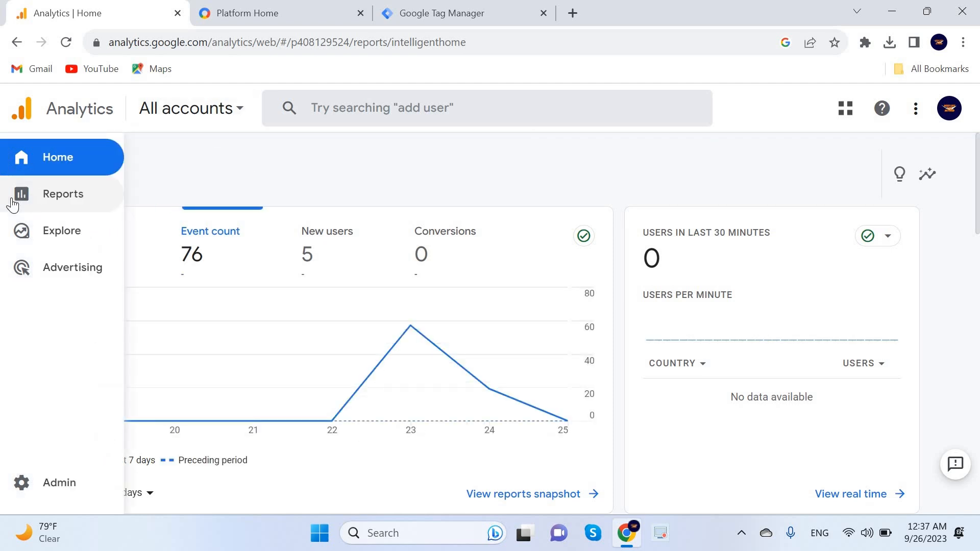
left_click(48, 195)
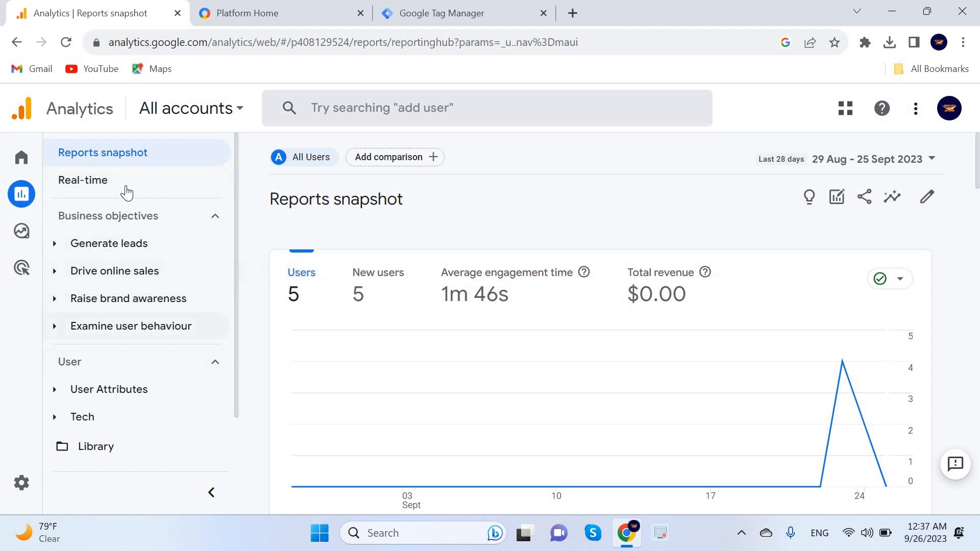
left_click(164, 190)
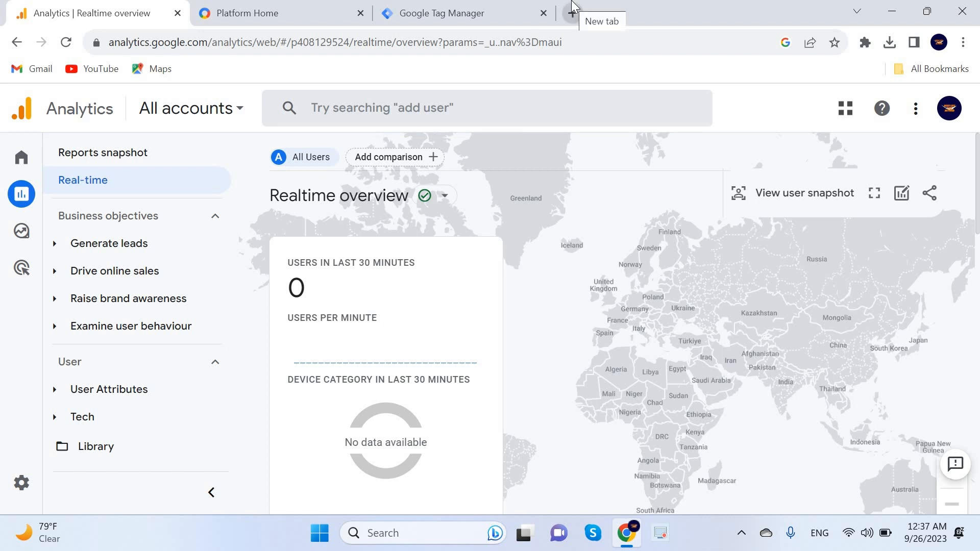
- Load evaens.com in a new browser tab to generate a site visit
left_click(572, 12)
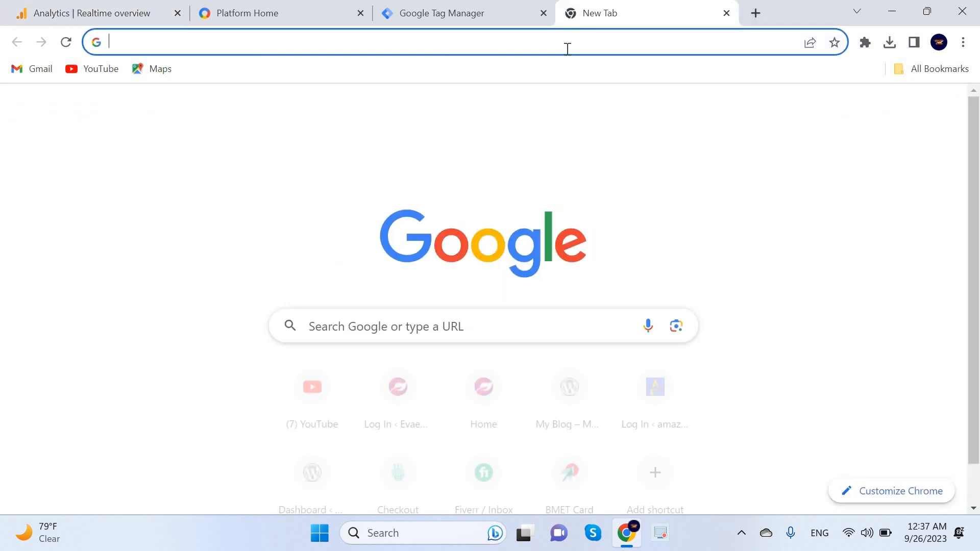
left_click(566, 49)
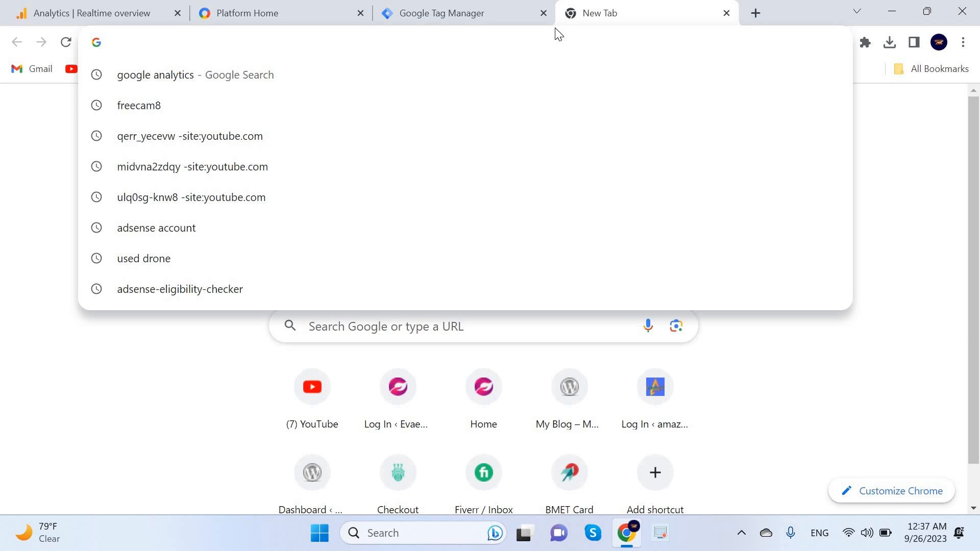
type("evaens.com")
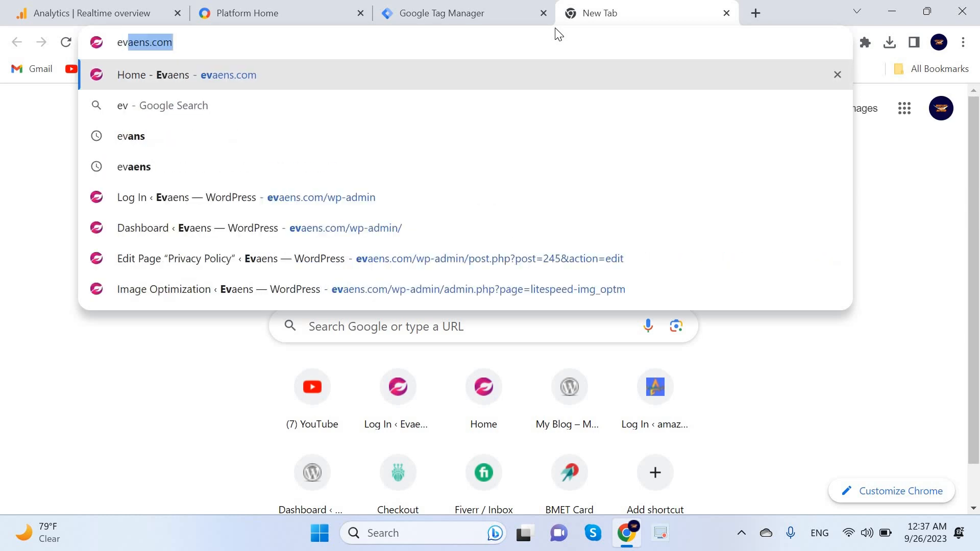
key("Return")
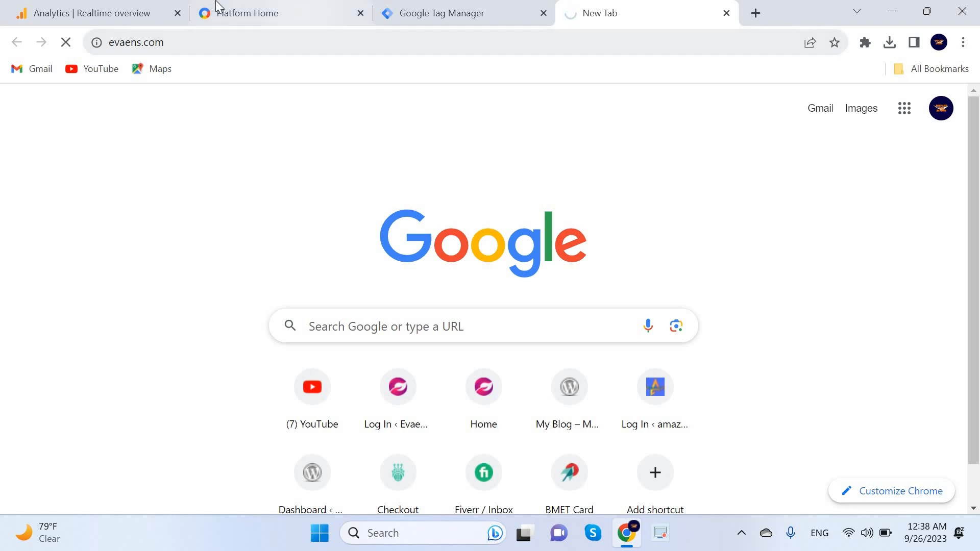
- Return to the Realtime overview in Google Analytics, check its cards for visitor activity and reload the report
left_click(109, 12)
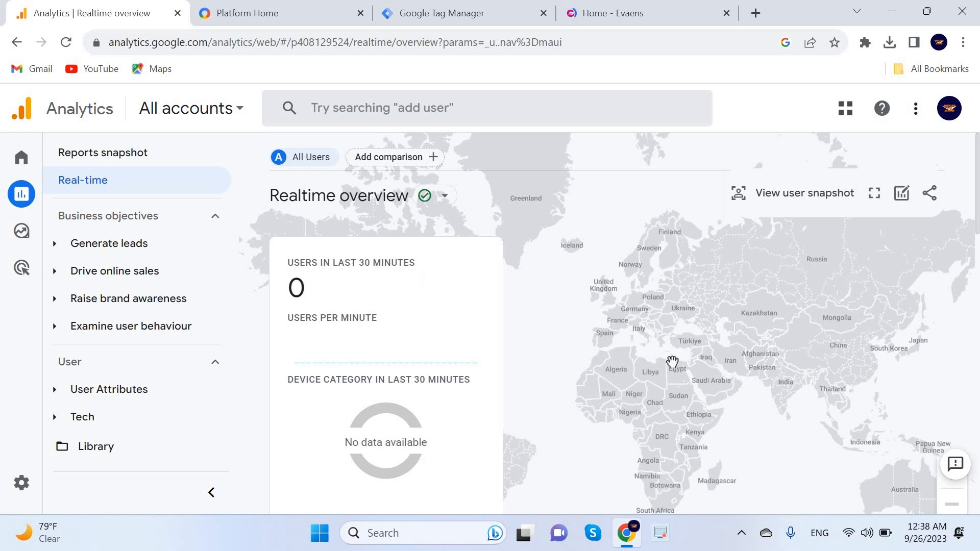
scroll(978, 347, "down", 10)
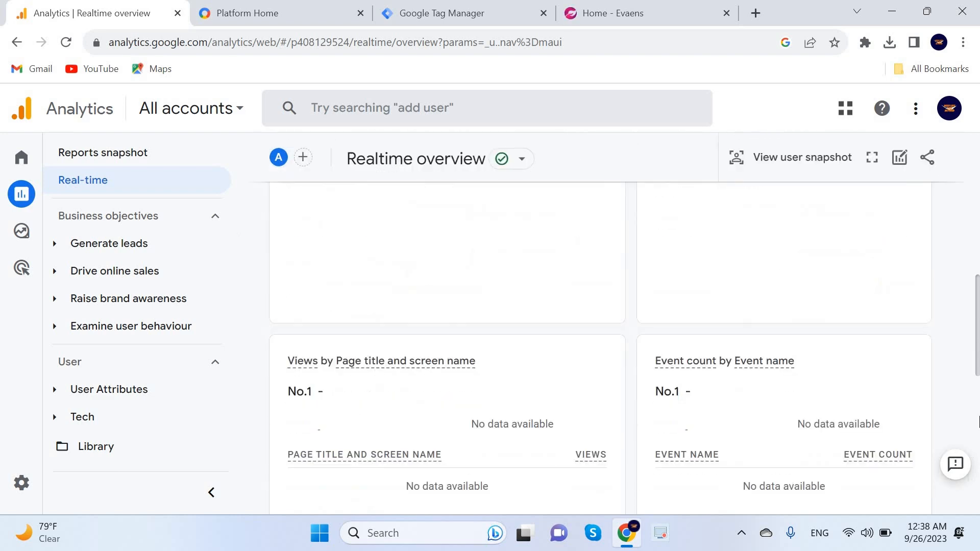
scroll(964, 173, "up", 10)
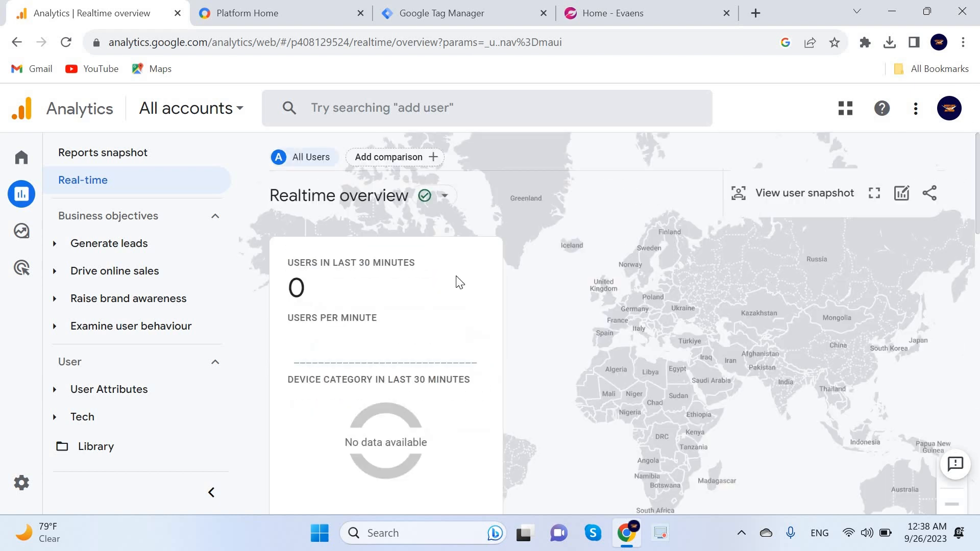
left_click(66, 43)
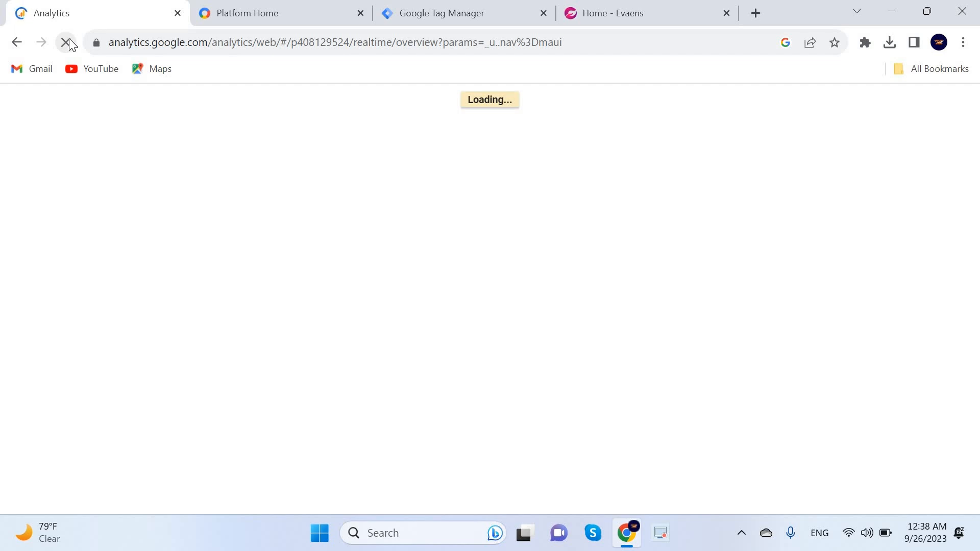
- Switch to the evaens.com site and browse its home page down through the news sections and back to the header
left_click(670, 2)
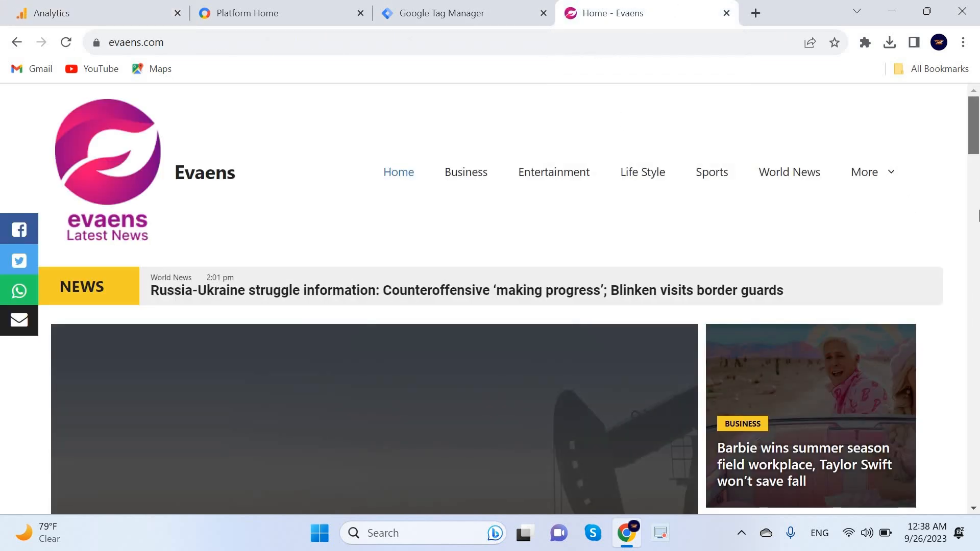
scroll(979, 215, "down", 20)
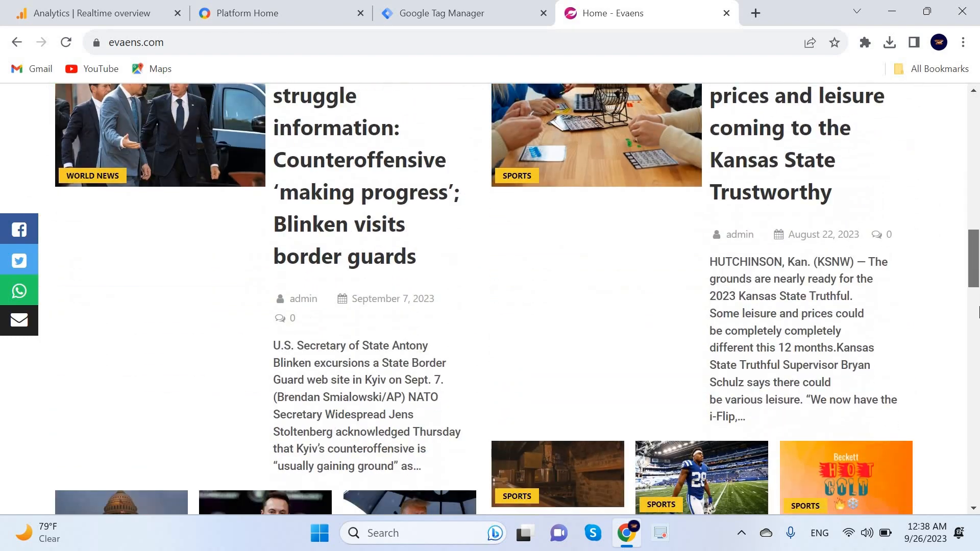
scroll(979, 312, "down", 6)
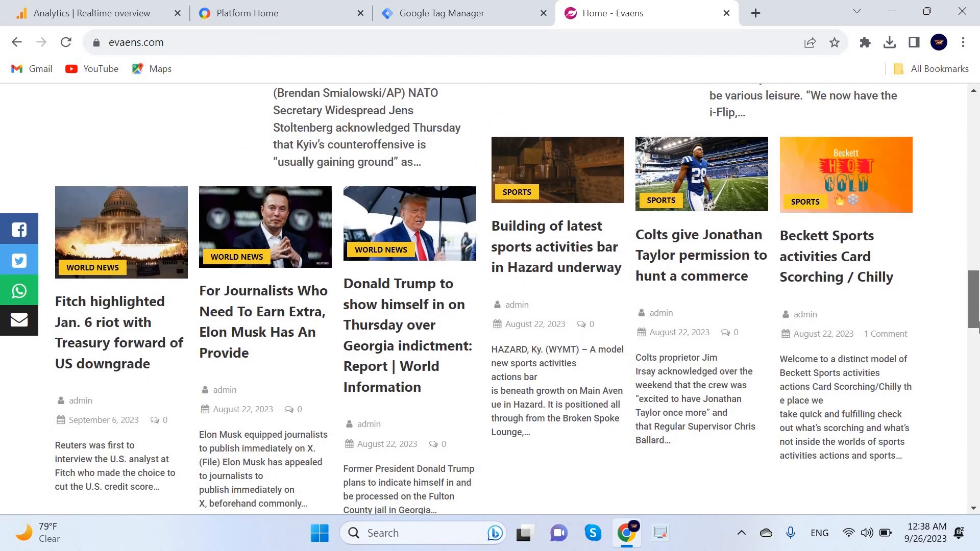
scroll(978, 327, "down", 8)
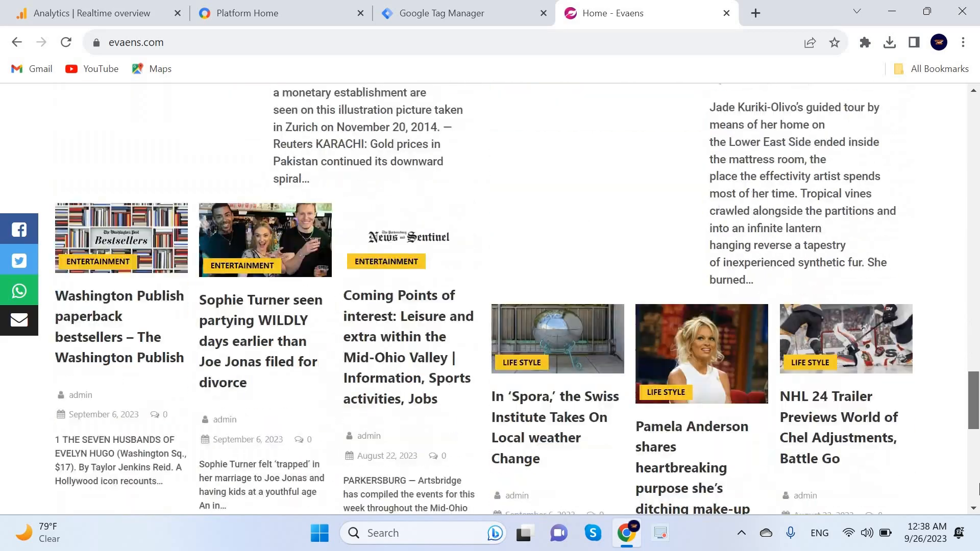
scroll(977, 488, "down", 11)
scroll(978, 423, "up", 8)
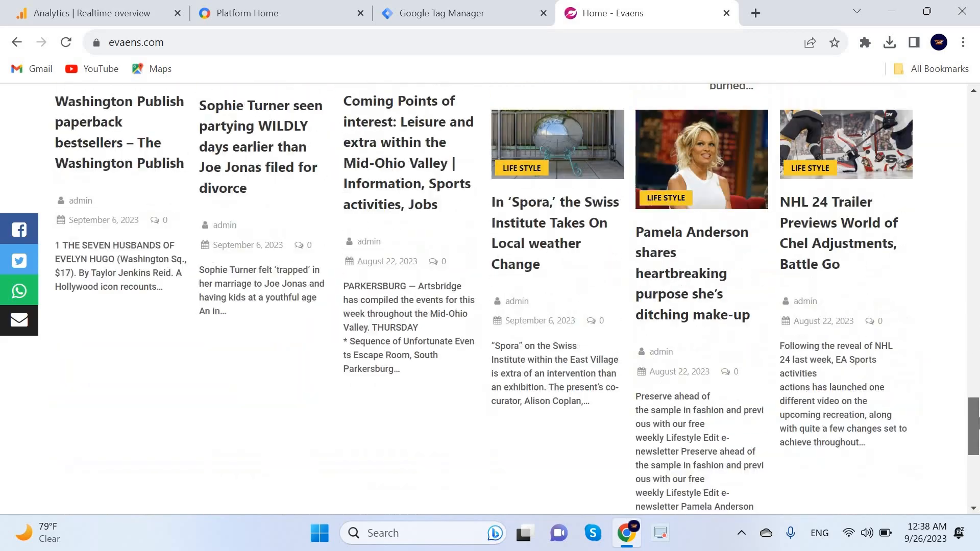
scroll(977, 423, "up", 13)
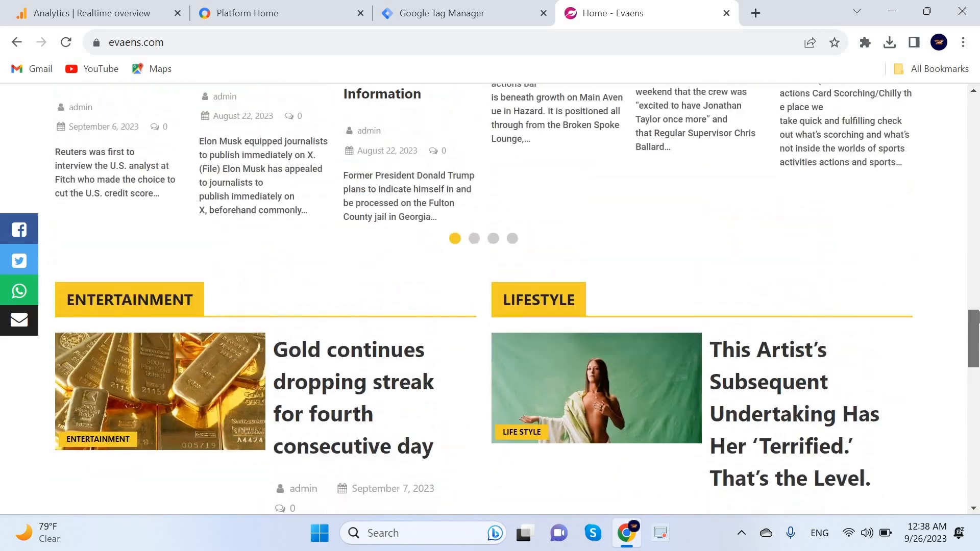
scroll(978, 316, "up", 13)
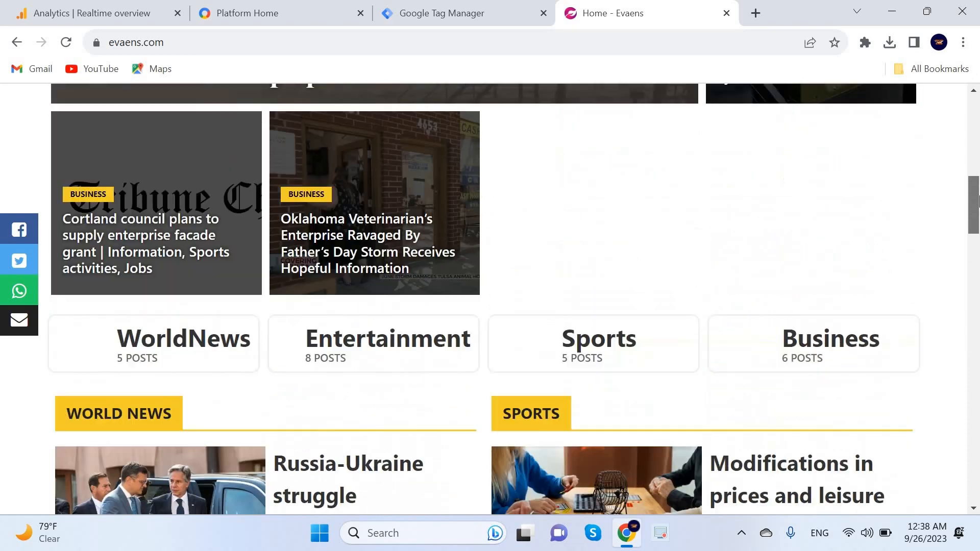
scroll(978, 202, "up", 4)
scroll(975, 224, "down", 5)
scroll(975, 204, "up", 9)
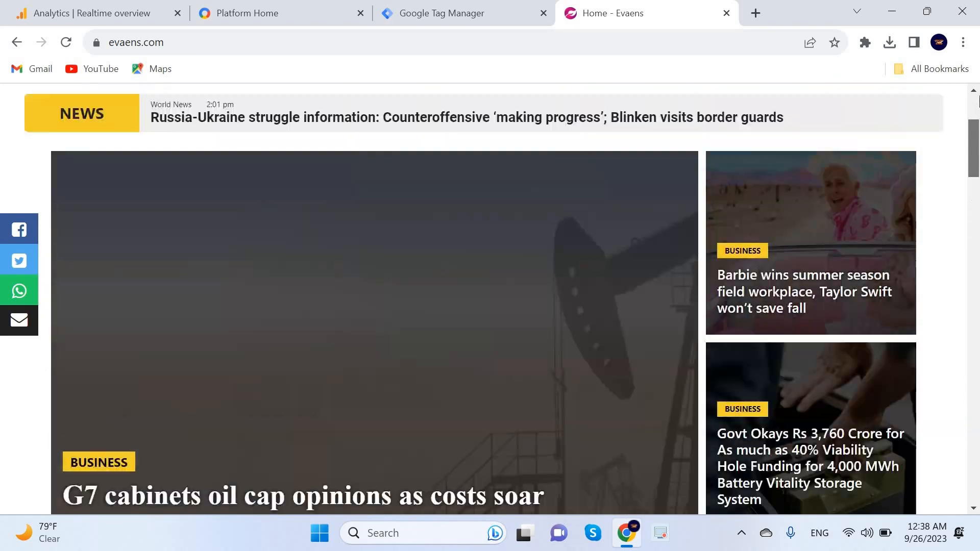
scroll(977, 101, "up", 4)
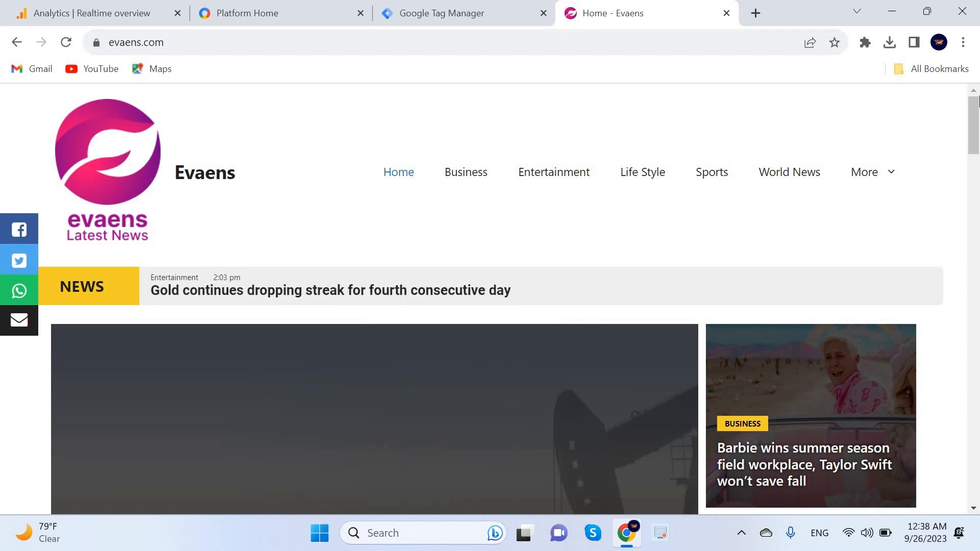
- Go back to the Analytics realtime report, examine the user source and audience cards, and refresh the page
left_click(101, 6)
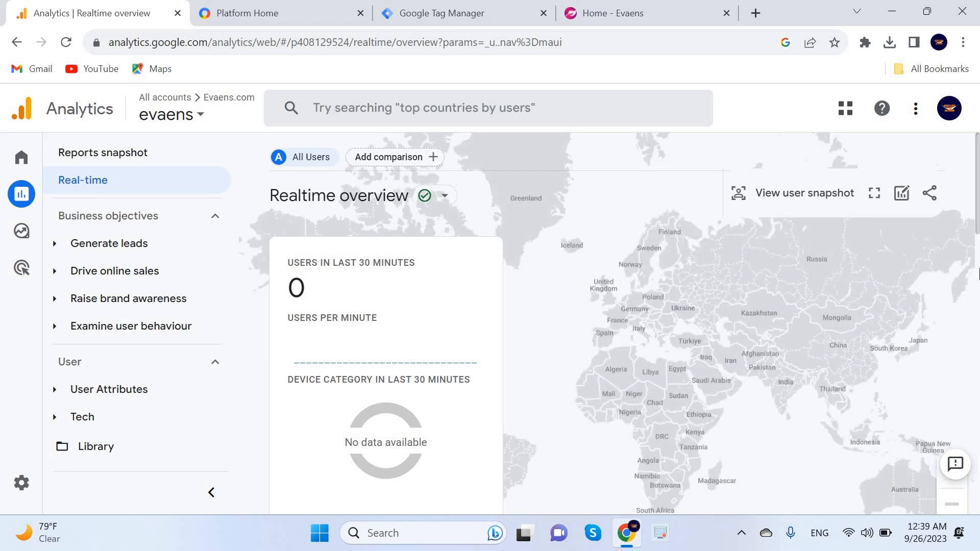
scroll(977, 273, "down", 3)
scroll(978, 327, "down", 4)
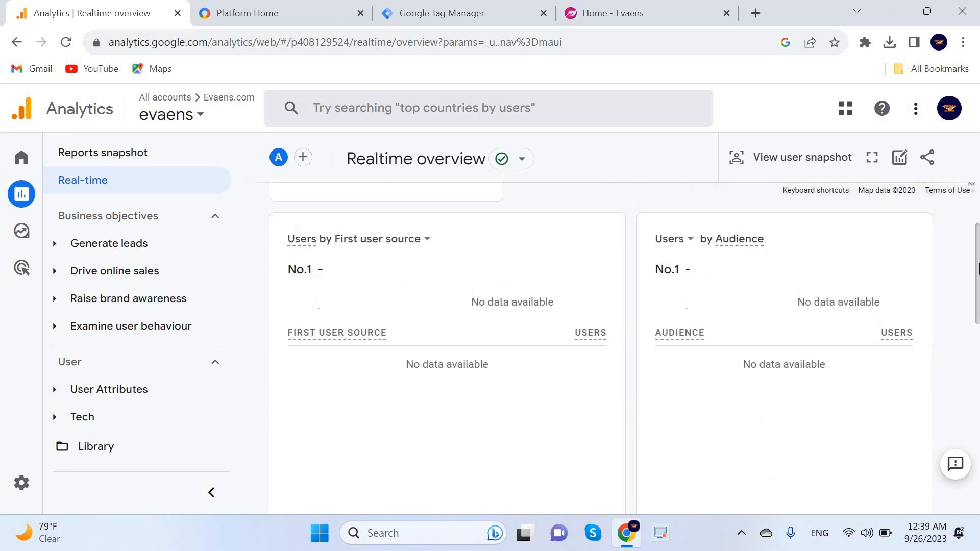
scroll(978, 255, "up", 7)
left_click_drag(979, 203, 978, 198)
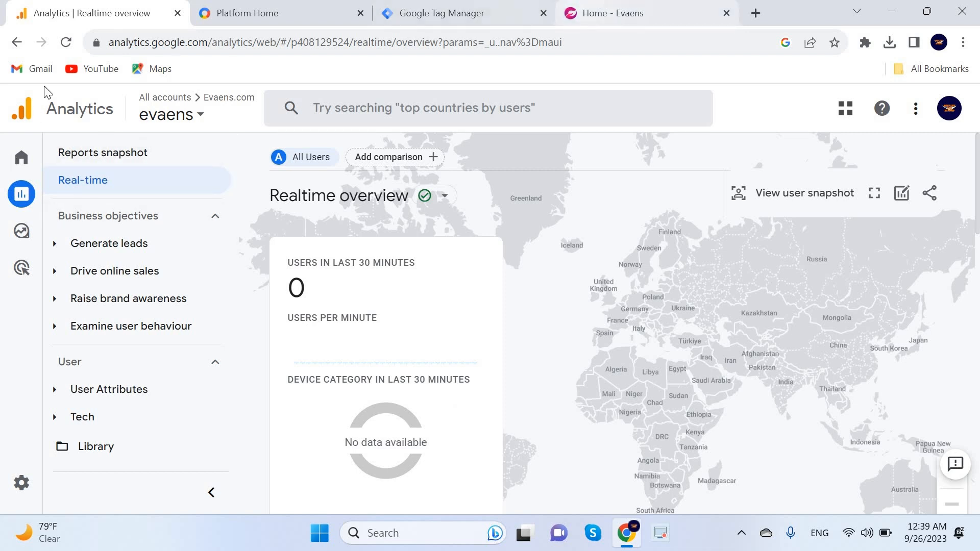
left_click(67, 44)
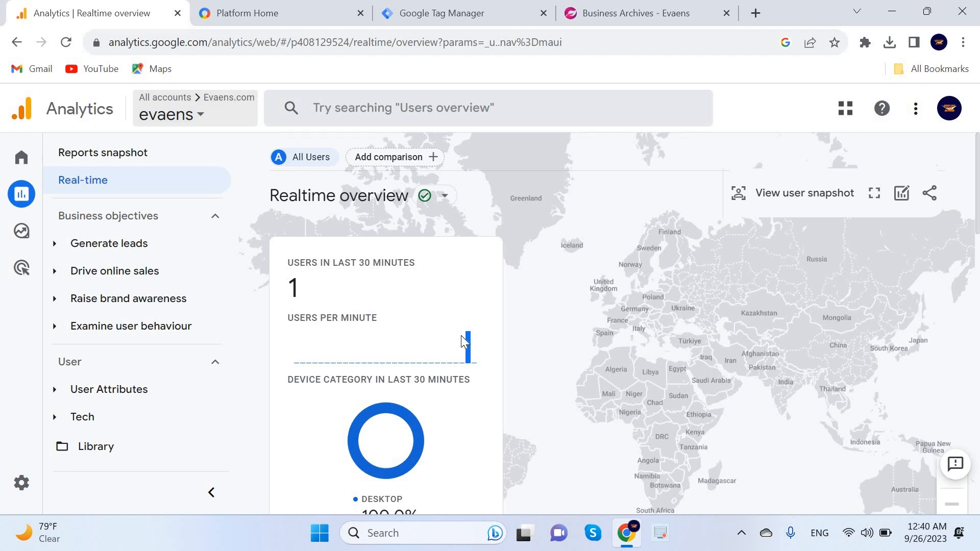
- Examine the Realtime overview's users per minute, views by page title and event count by event name for the site visit
mouse_move(464, 341)
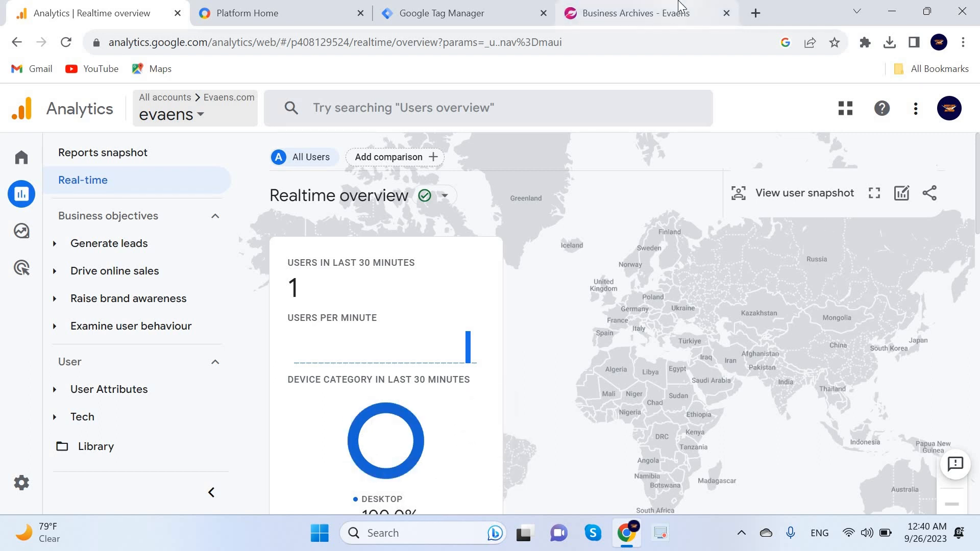
mouse_move(679, 6)
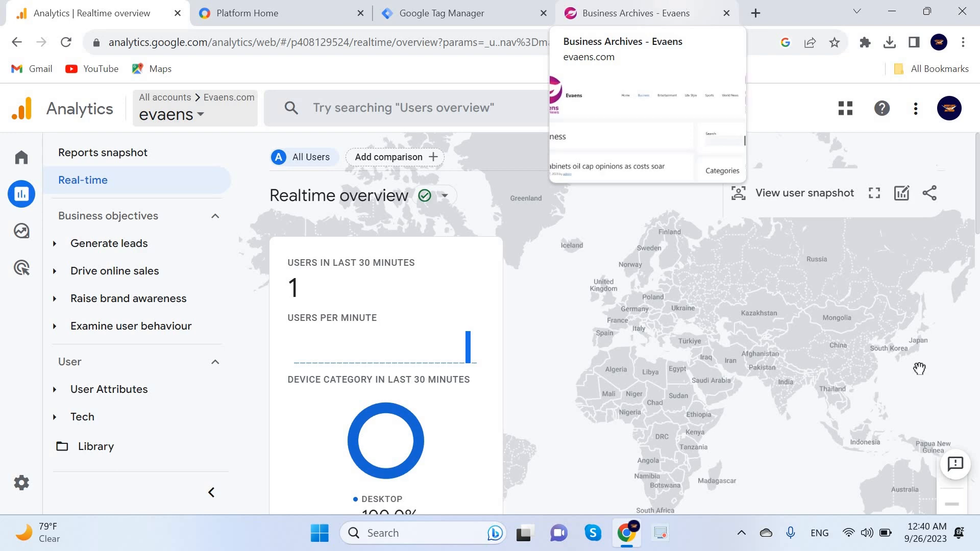
left_click_drag(977, 238, 977, 307)
left_click(977, 374)
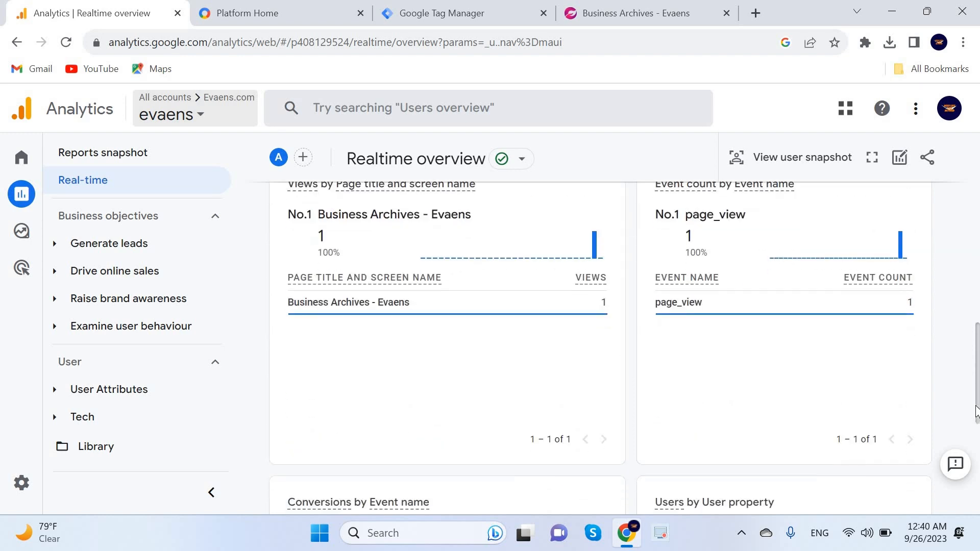
left_click(977, 249)
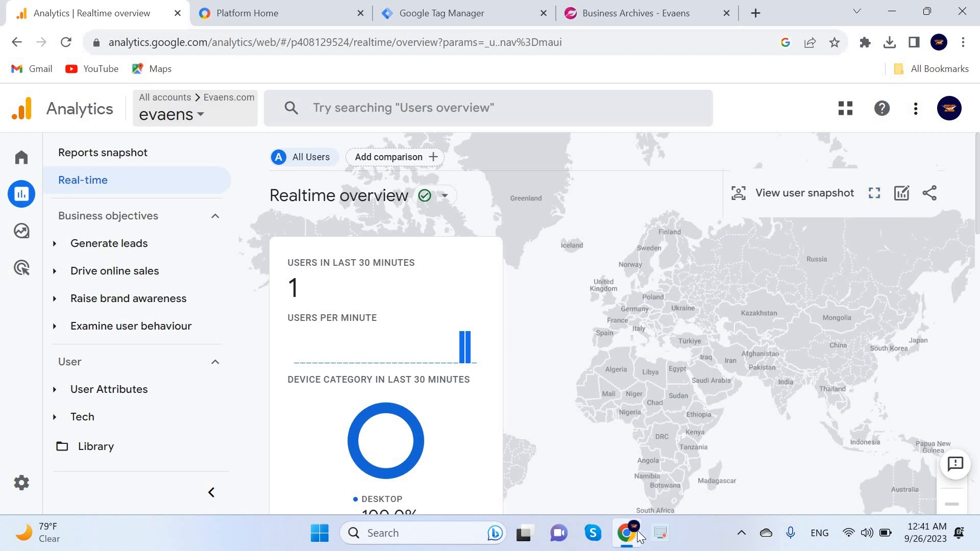
mouse_move(638, 534)
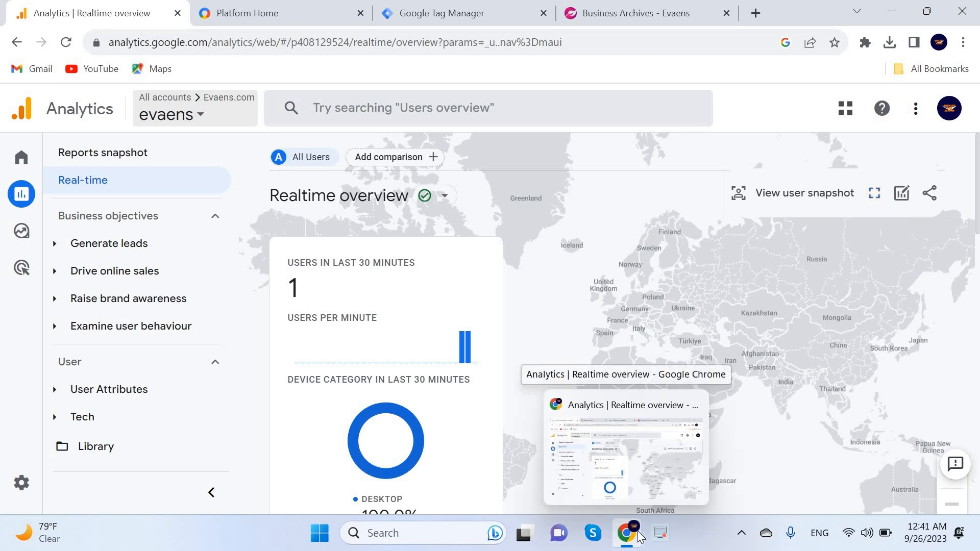